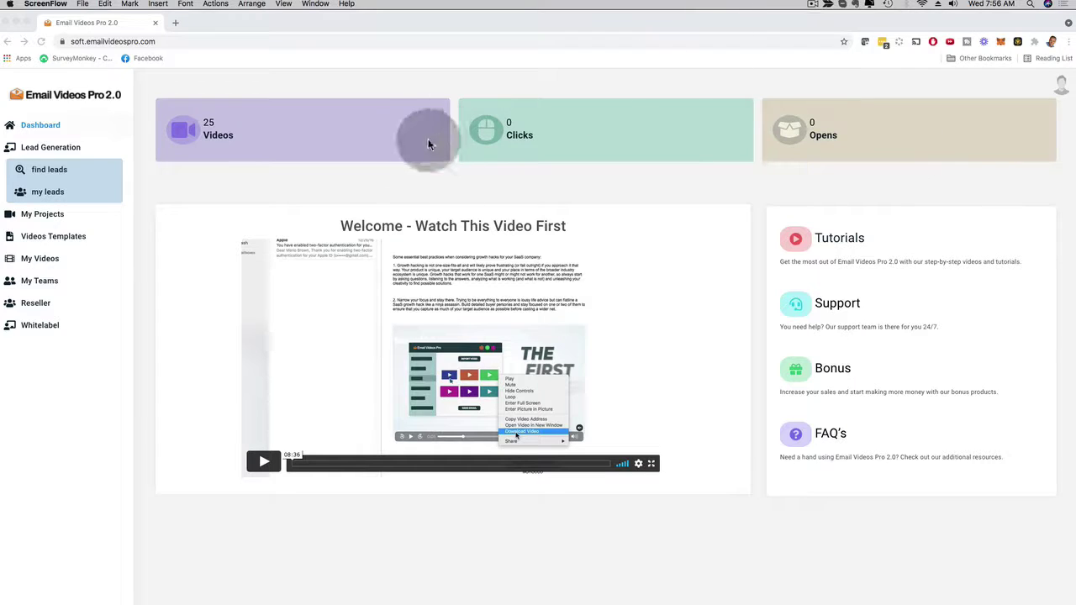
Bring the dashboard forward and open the Whitelabel branding settings page.
{"action": "left_click", "coordinate": [306, 177]}
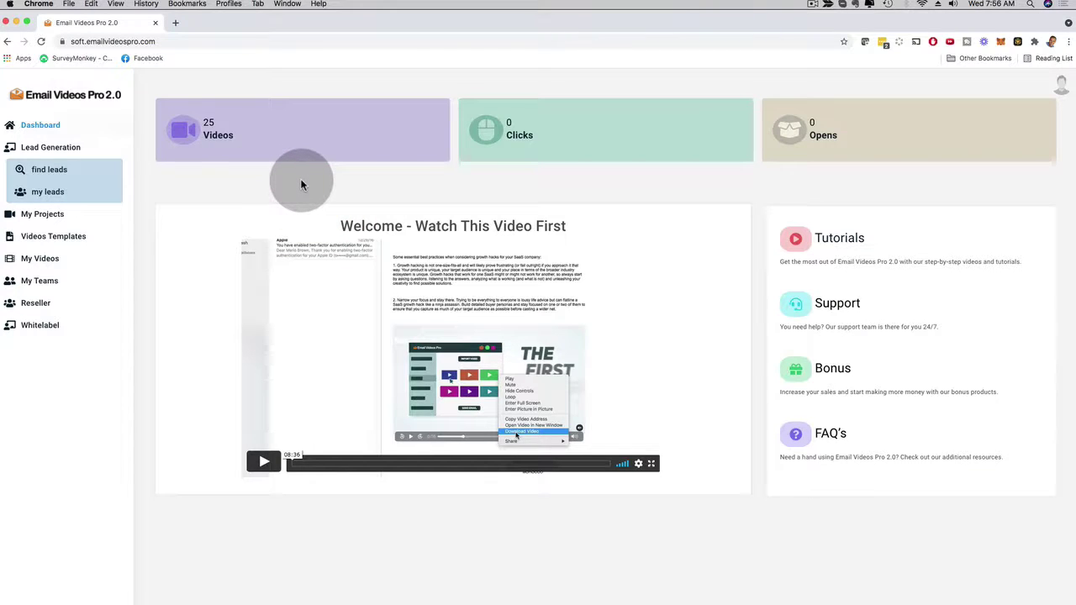
{"action": "left_click", "coordinate": [90, 363]}
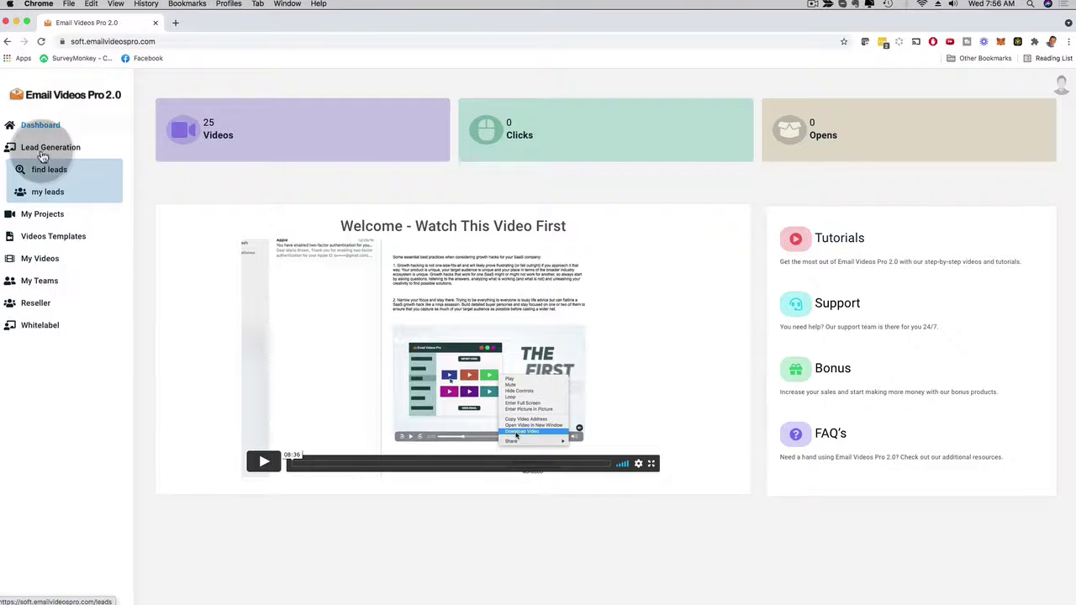
{"action": "left_click", "coordinate": [78, 372]}
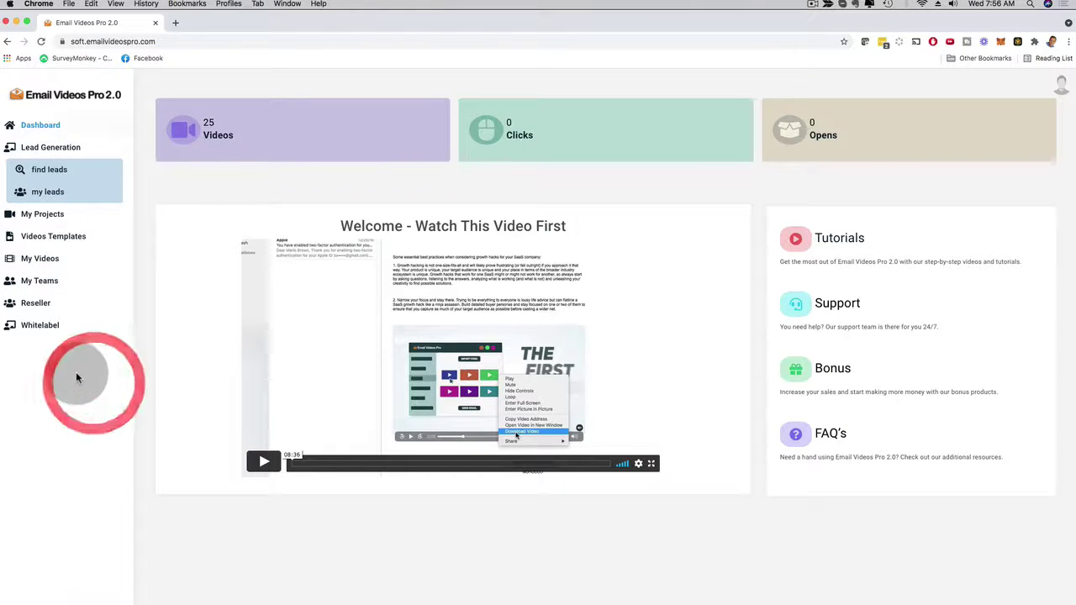
{"action": "left_click", "coordinate": [38, 329]}
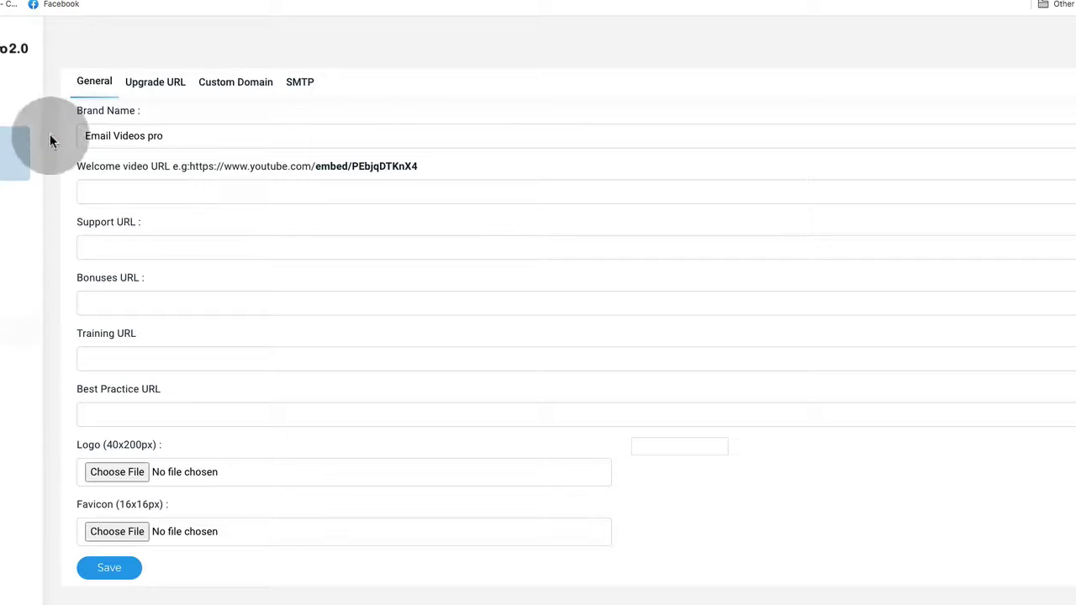
Inspect the Welcome video URL, Support URL and Training URL fields.
{"action": "left_click", "coordinate": [108, 193]}
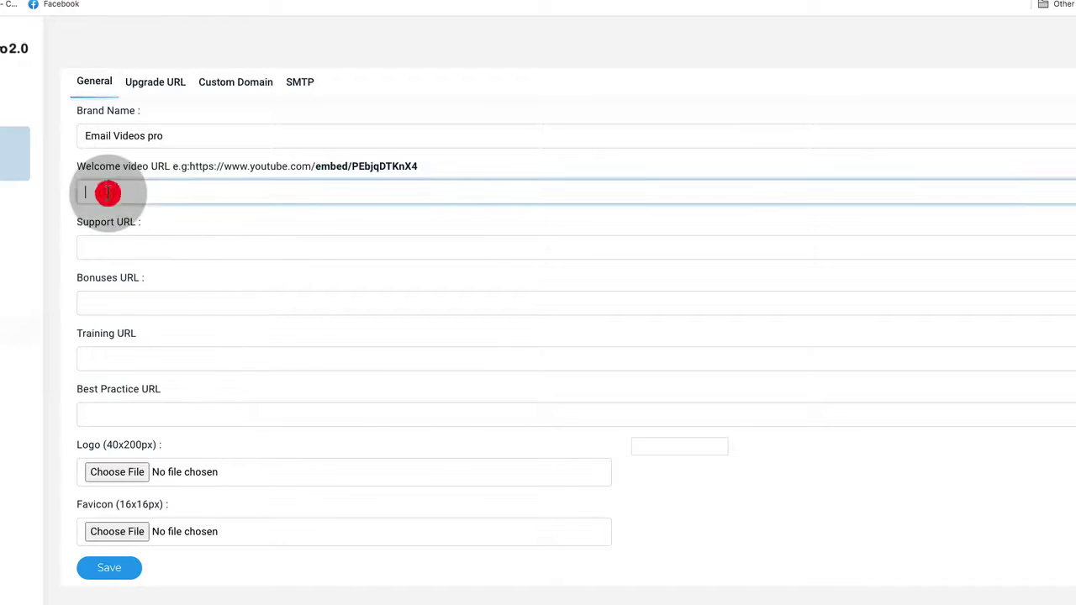
{"action": "left_click", "coordinate": [96, 247]}
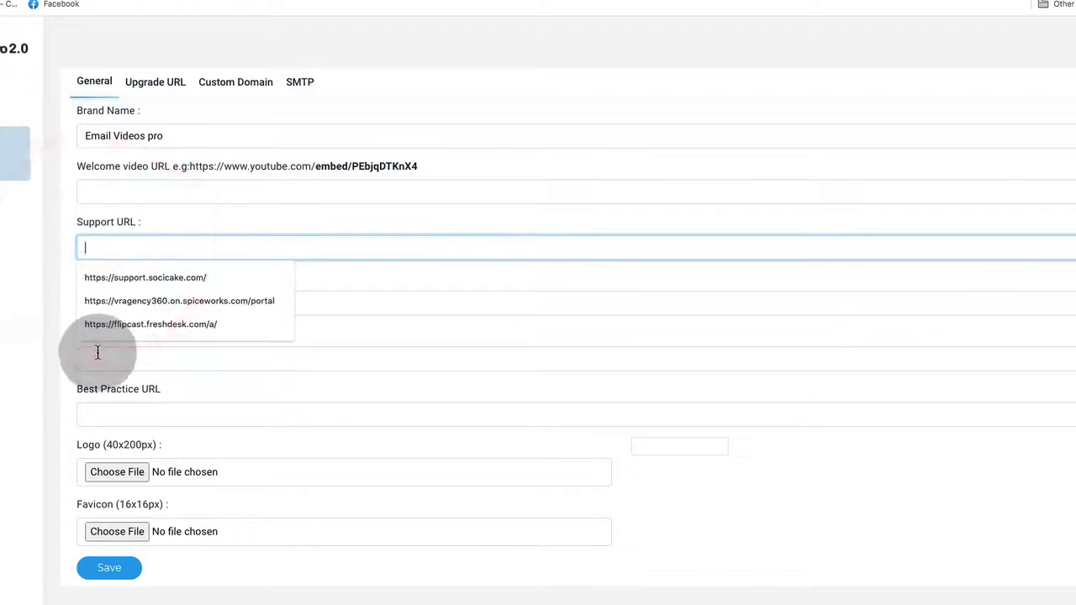
{"action": "left_click", "coordinate": [81, 351]}
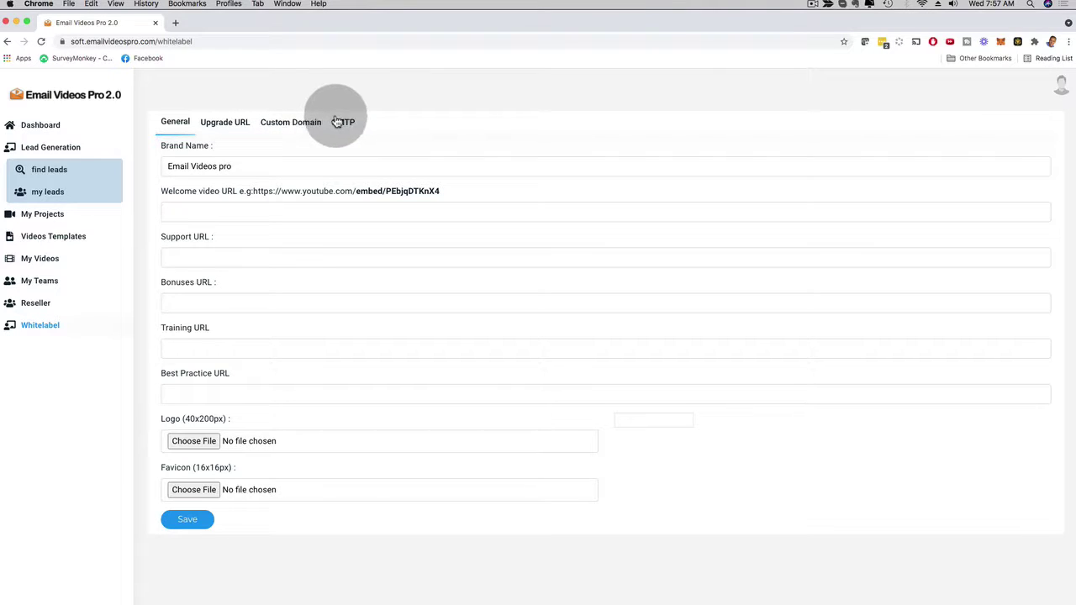
View the Reseller list, then open the Create new user form and close it unsaved.
{"action": "left_click", "coordinate": [39, 310]}
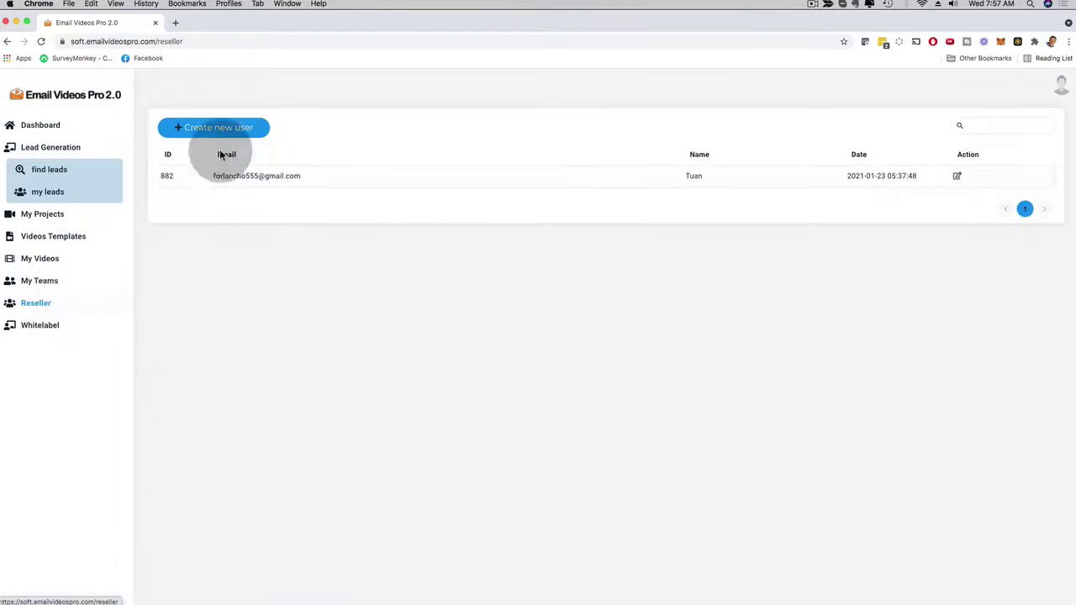
{"action": "left_click", "coordinate": [218, 130]}
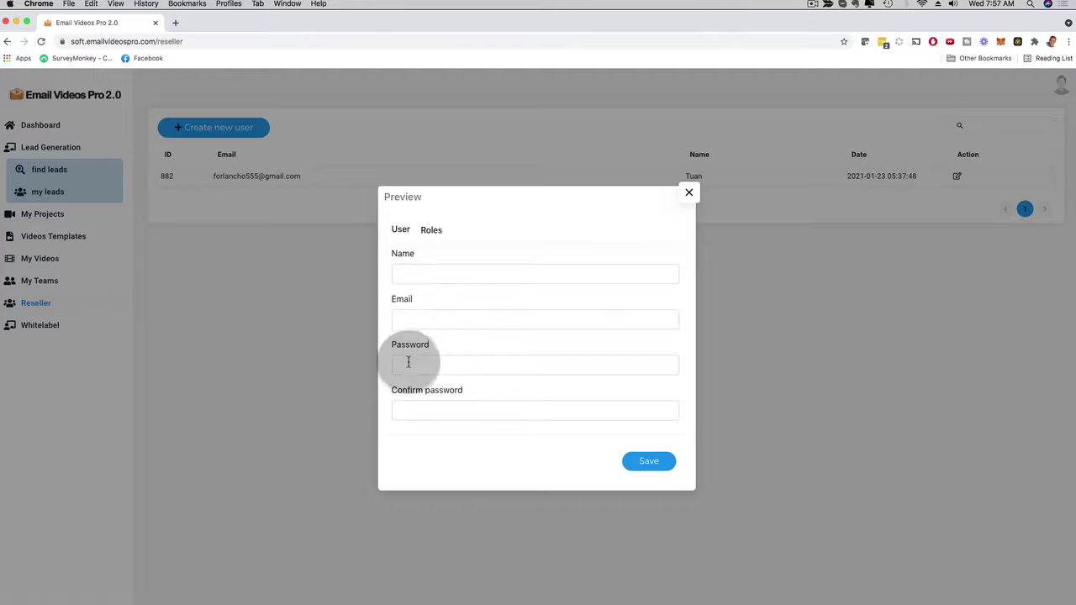
{"action": "left_click", "coordinate": [689, 196]}
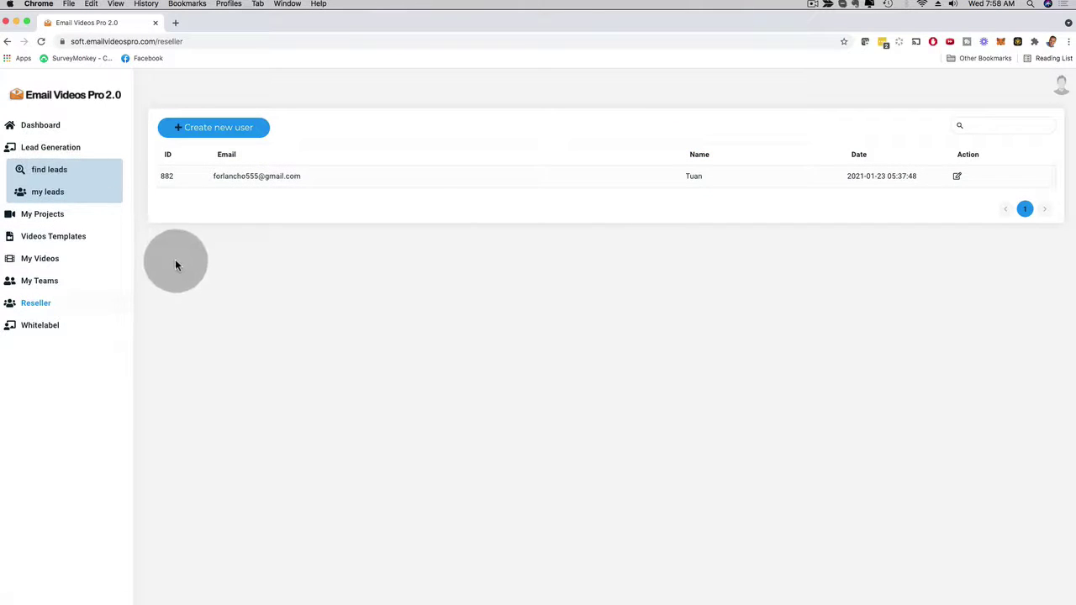
On Find Prospects, enter keyword 'Plumber' and choose location 'Miami, FL, USA'.
{"action": "left_click", "coordinate": [53, 153]}
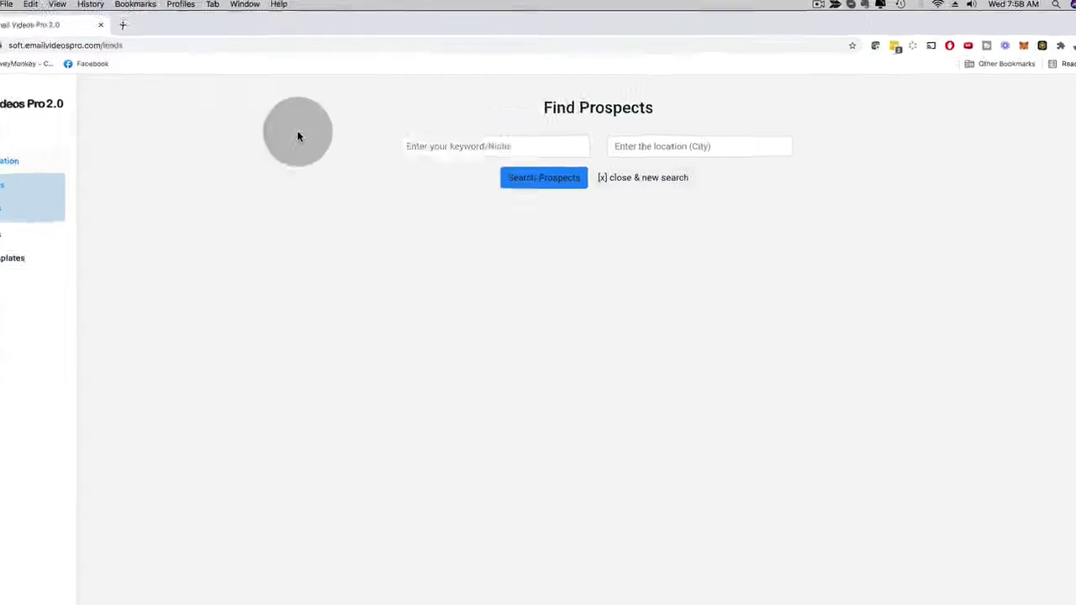
{"action": "left_click", "coordinate": [466, 146]}
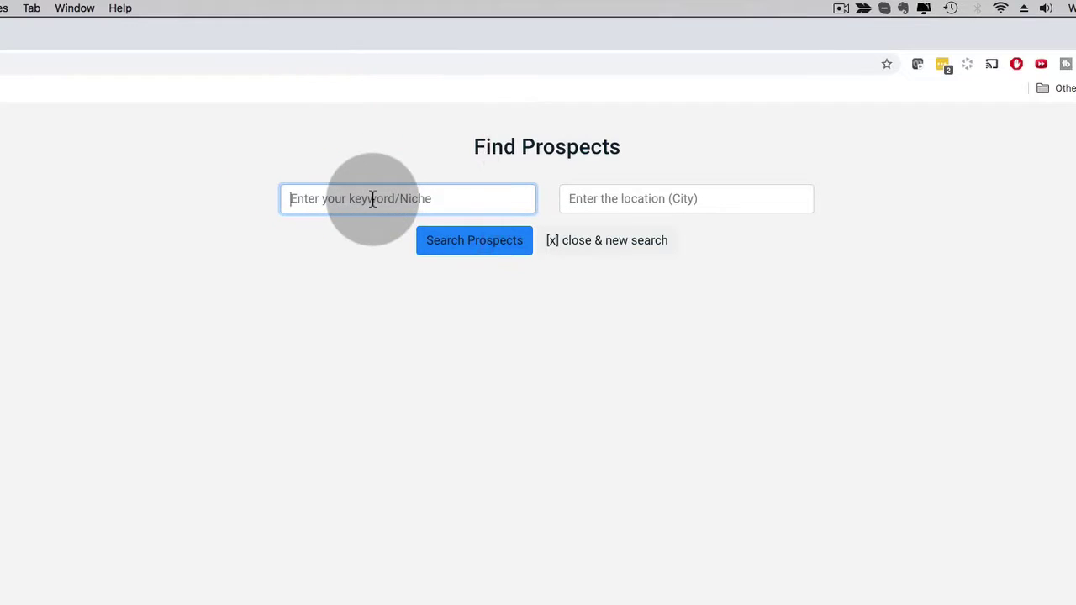
{"action": "type", "text": "Plumber"}
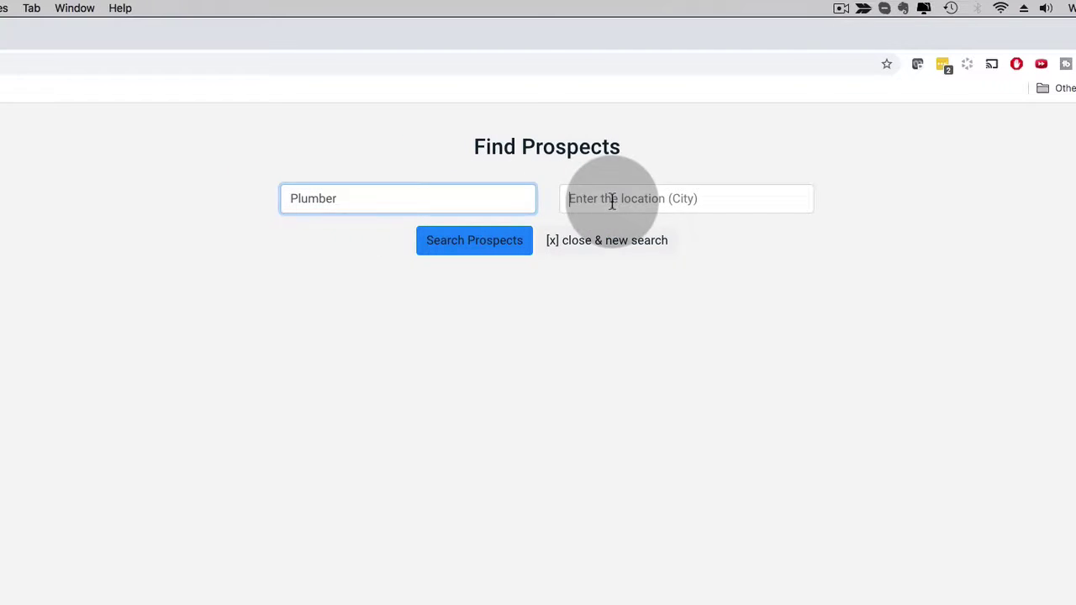
{"action": "left_click", "coordinate": [613, 198]}
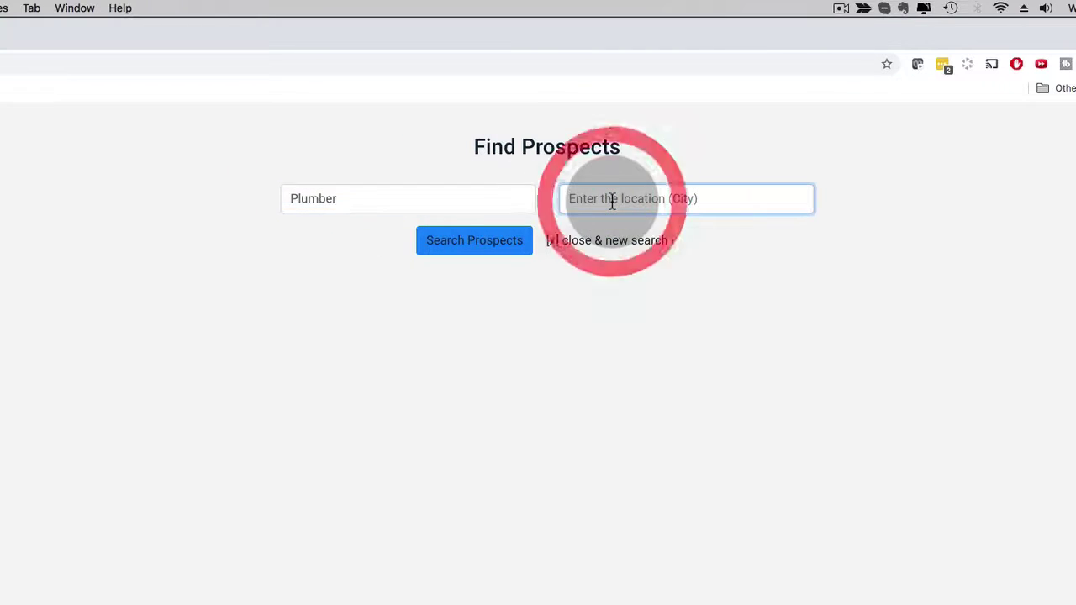
{"action": "type", "text": "Miami"}
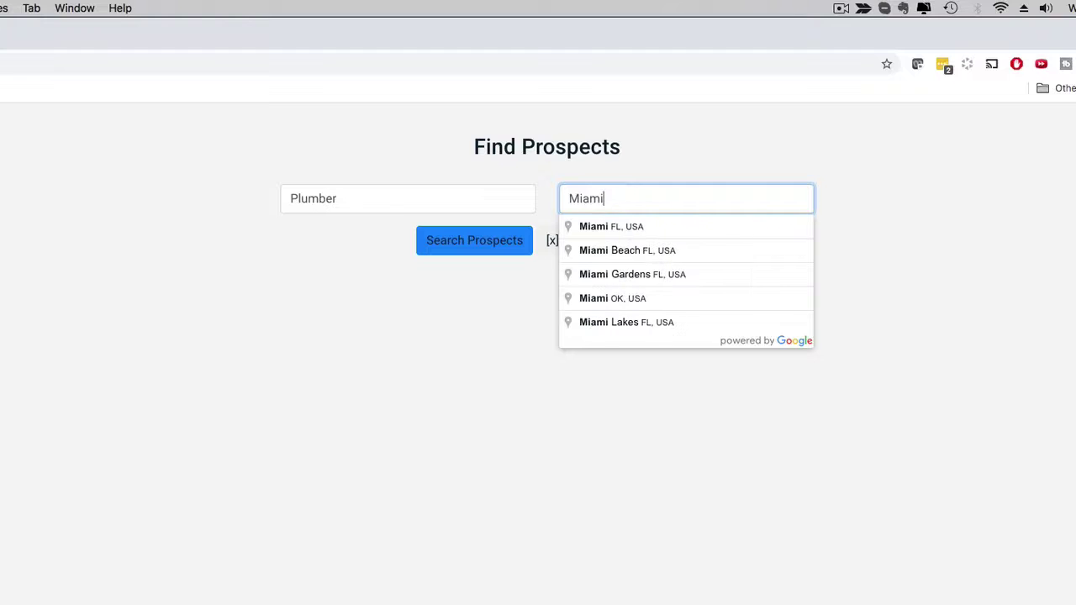
{"action": "left_click", "coordinate": [655, 202]}
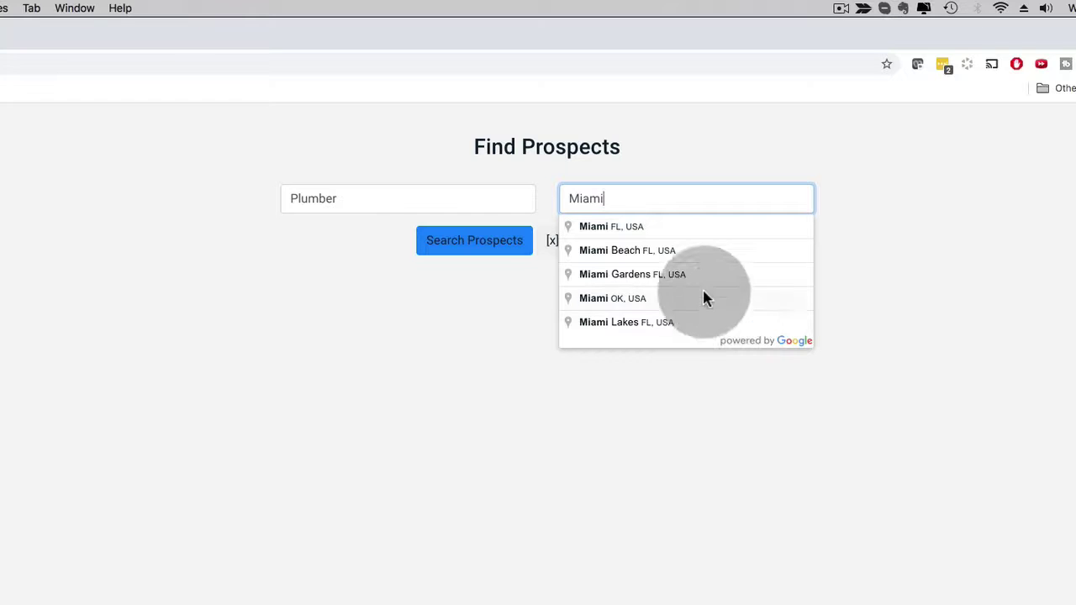
{"action": "left_click", "coordinate": [597, 228]}
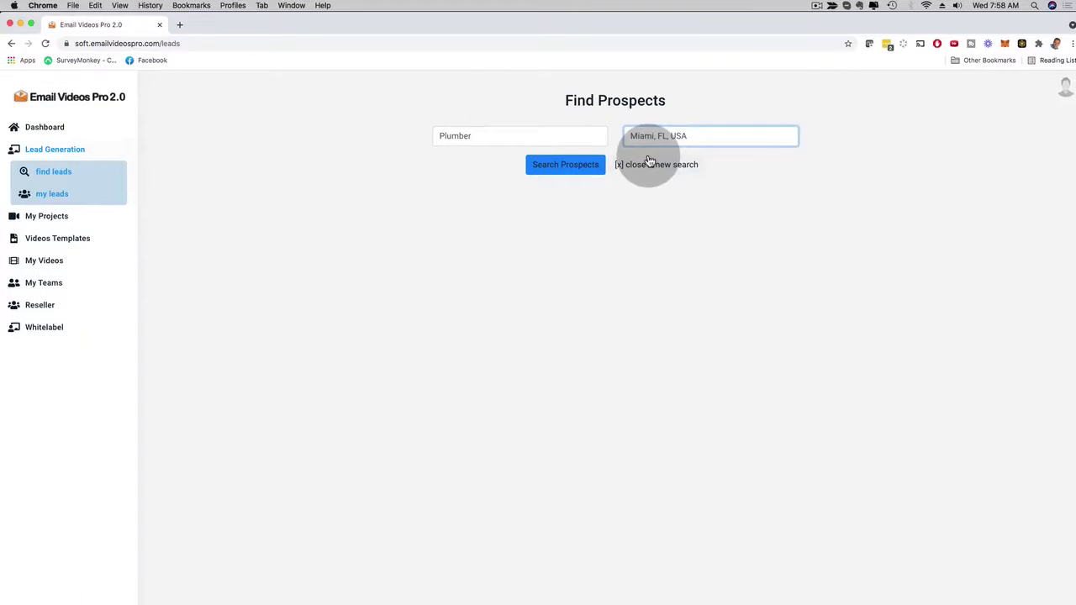
{"action": "left_click", "coordinate": [651, 156]}
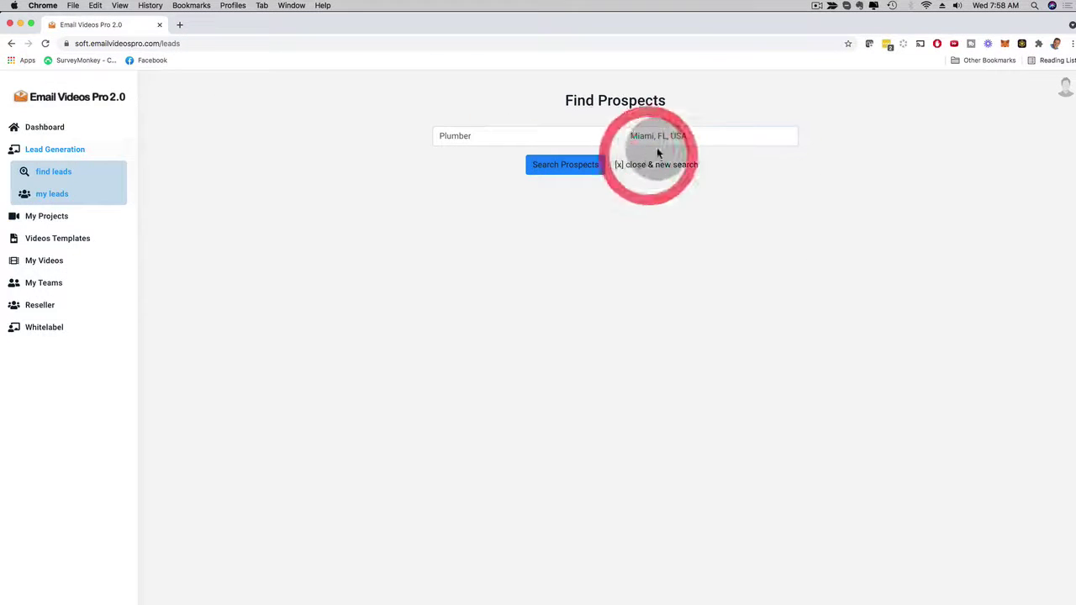
Run the Plumber-in-Miami prospect search and load more of the 17 results.
{"action": "left_click", "coordinate": [567, 167]}
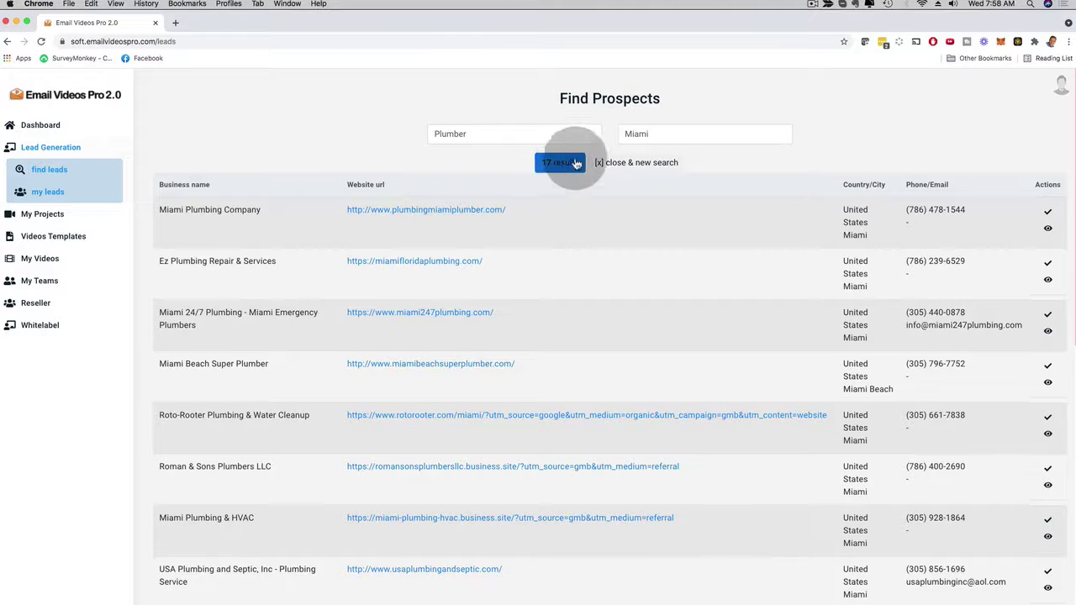
{"action": "scroll", "coordinate": [528, 278], "scroll_direction": "down", "scroll_amount": 1}
{"action": "scroll", "coordinate": [528, 278], "scroll_direction": "down", "scroll_amount": 10}
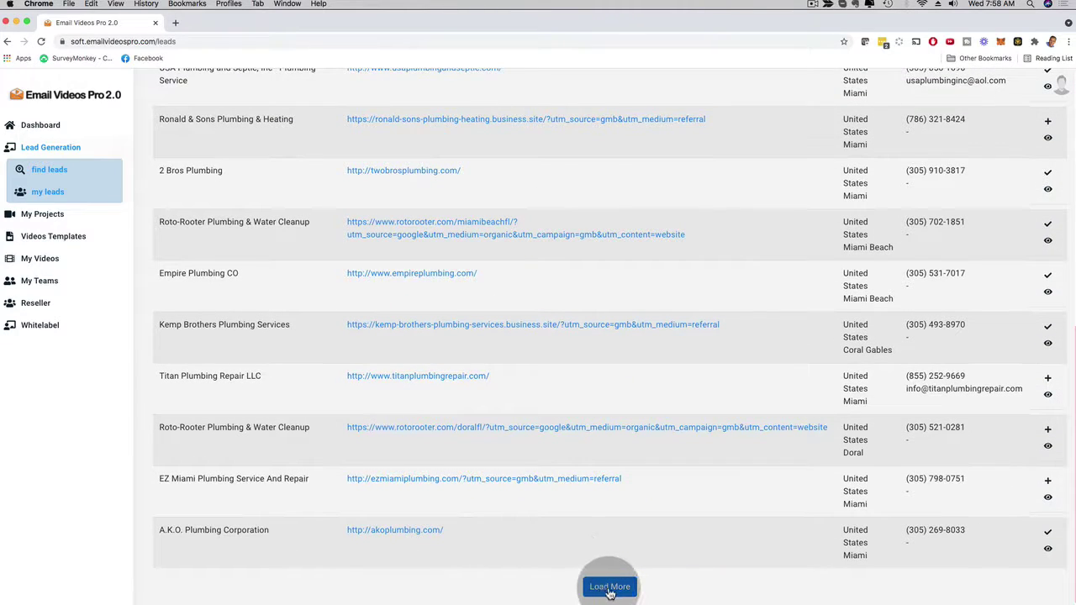
{"action": "left_click", "coordinate": [610, 588]}
{"action": "scroll", "coordinate": [502, 373], "scroll_direction": "up", "scroll_amount": 15}
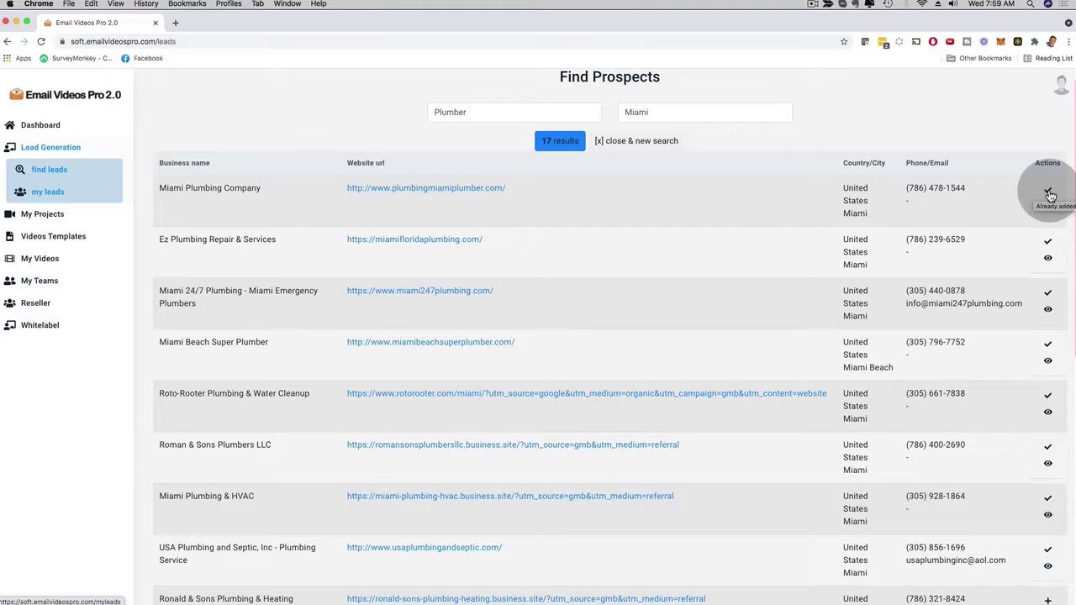
Add Titan Plumbing Repair LLC from the results to my leads.
{"action": "scroll", "coordinate": [959, 261], "scroll_direction": "down", "scroll_amount": 5}
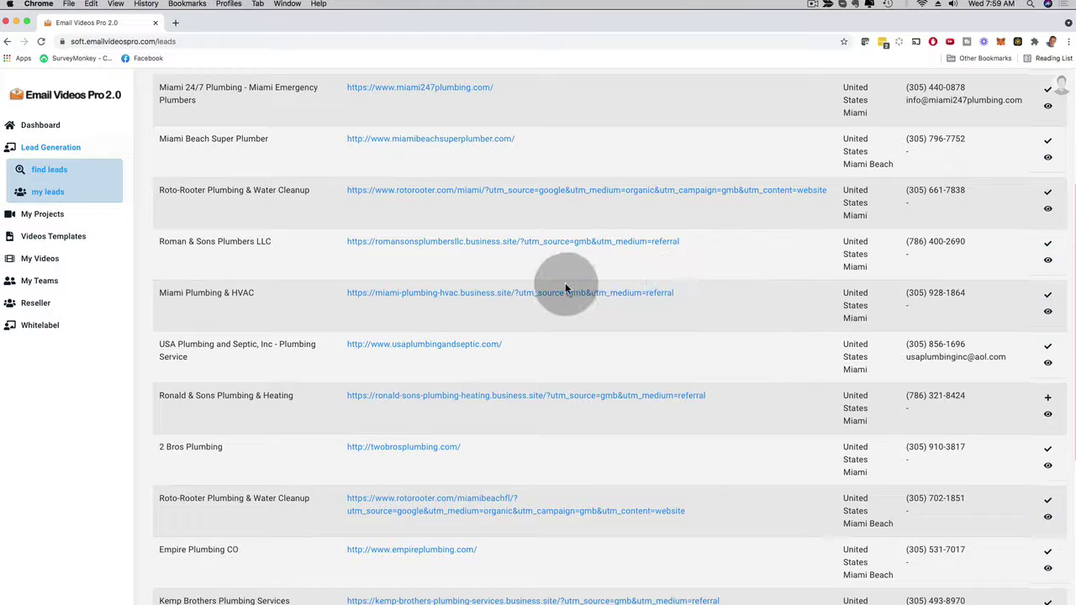
{"action": "scroll", "coordinate": [673, 286], "scroll_direction": "down", "scroll_amount": 4}
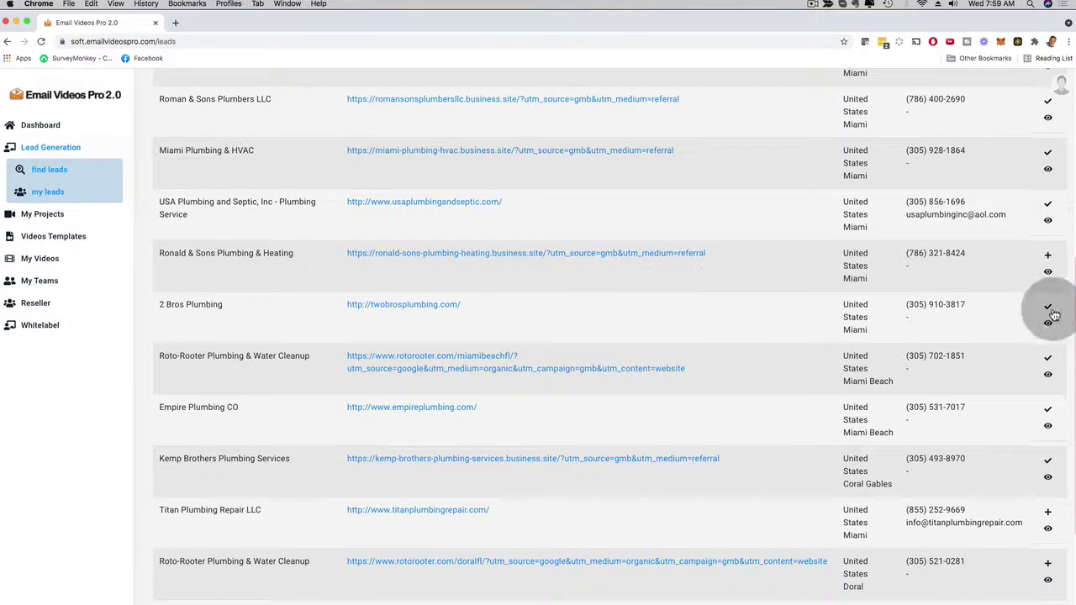
{"action": "scroll", "coordinate": [995, 356], "scroll_direction": "down", "scroll_amount": 3}
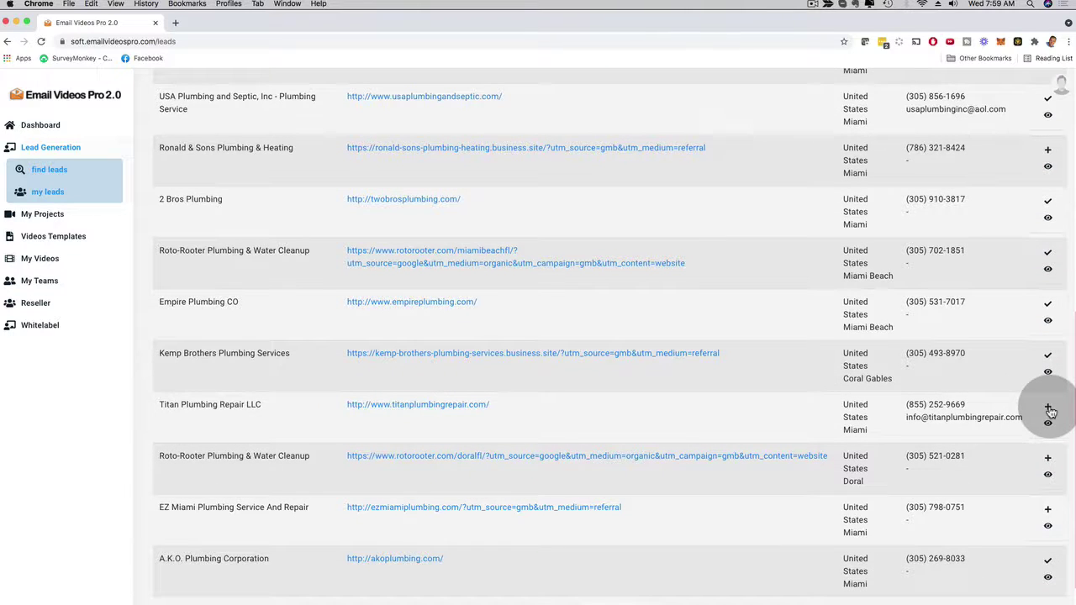
{"action": "left_click", "coordinate": [1050, 409]}
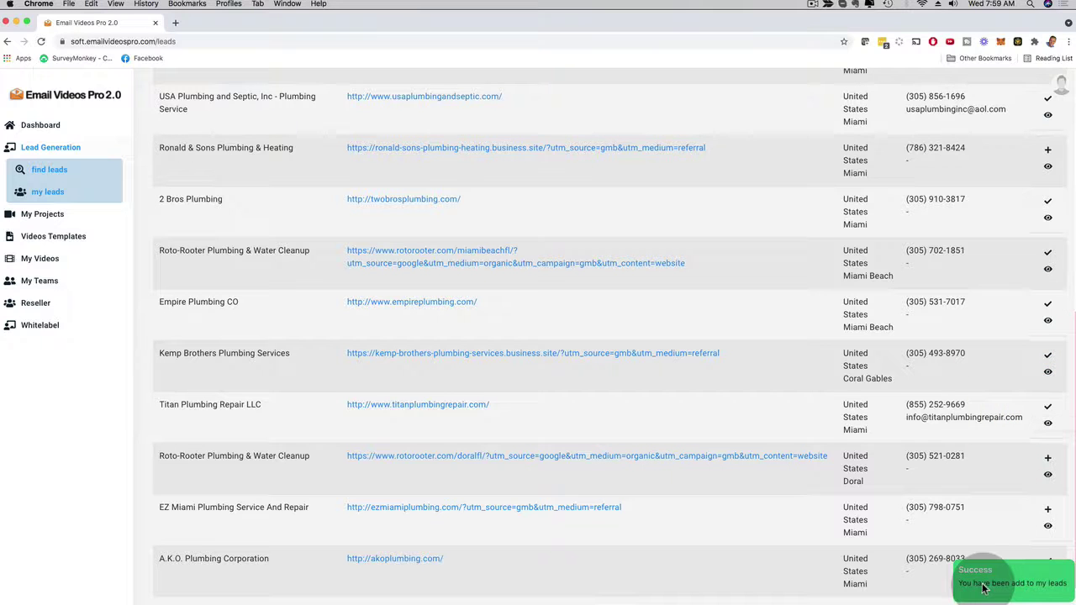
{"action": "scroll", "coordinate": [577, 457], "scroll_direction": "up", "scroll_amount": 6}
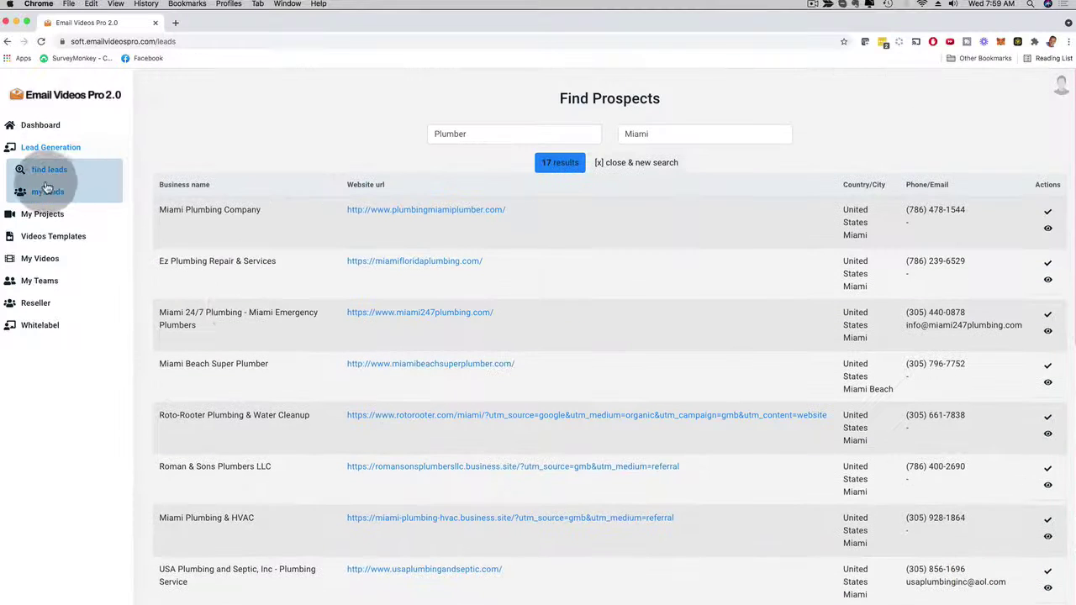
Review All Prospects in my leads, go back to the Dashboard, then switch to Mail.
{"action": "left_click", "coordinate": [44, 193]}
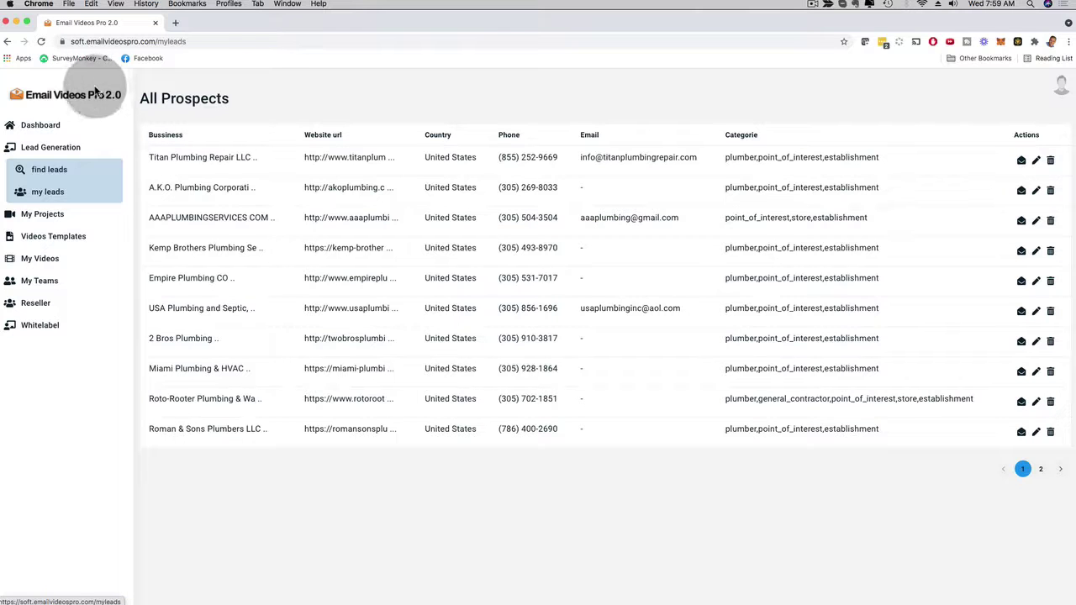
{"action": "left_click", "coordinate": [45, 134]}
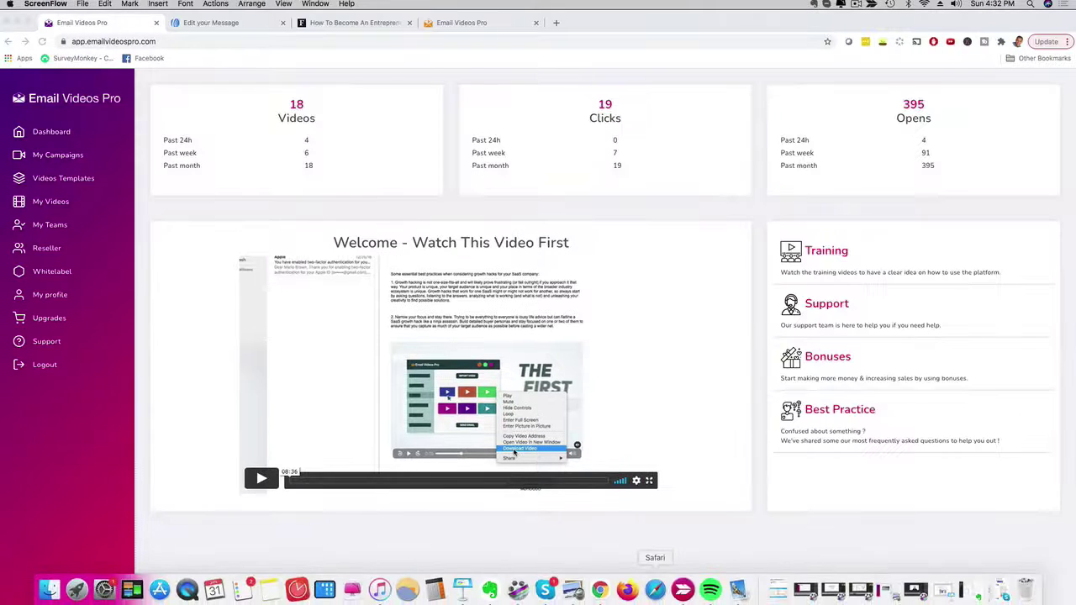
{"action": "left_click", "coordinate": [739, 591]}
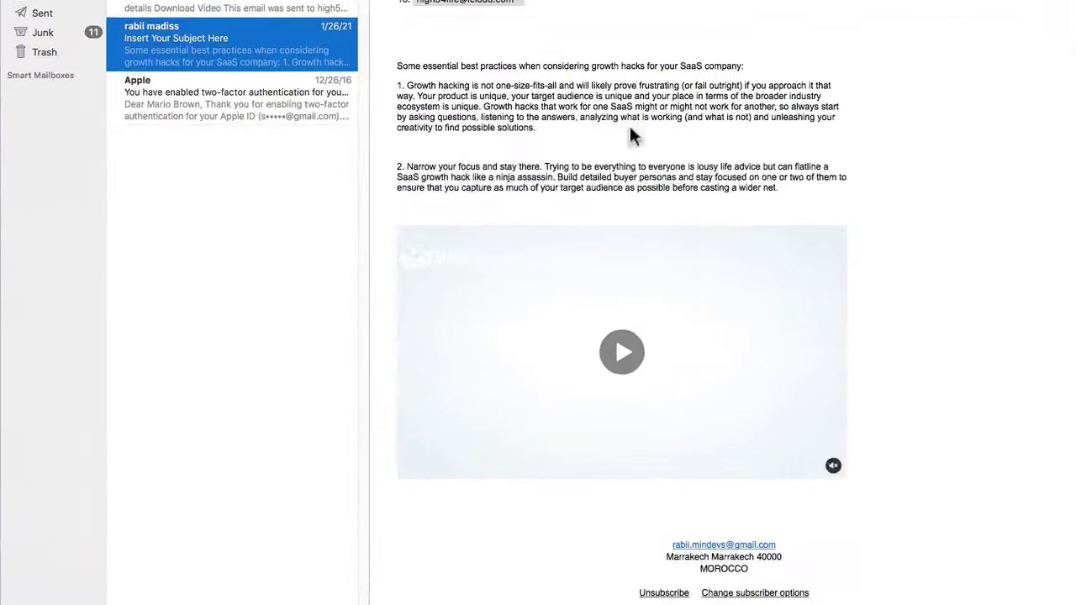
Play the email's embedded video and stop it at 0:06 on 'THE FIRST EVER APP!'.
{"action": "left_click", "coordinate": [447, 146]}
{"action": "triple_click", "coordinate": [409, 85]}
{"action": "left_click", "coordinate": [568, 129]}
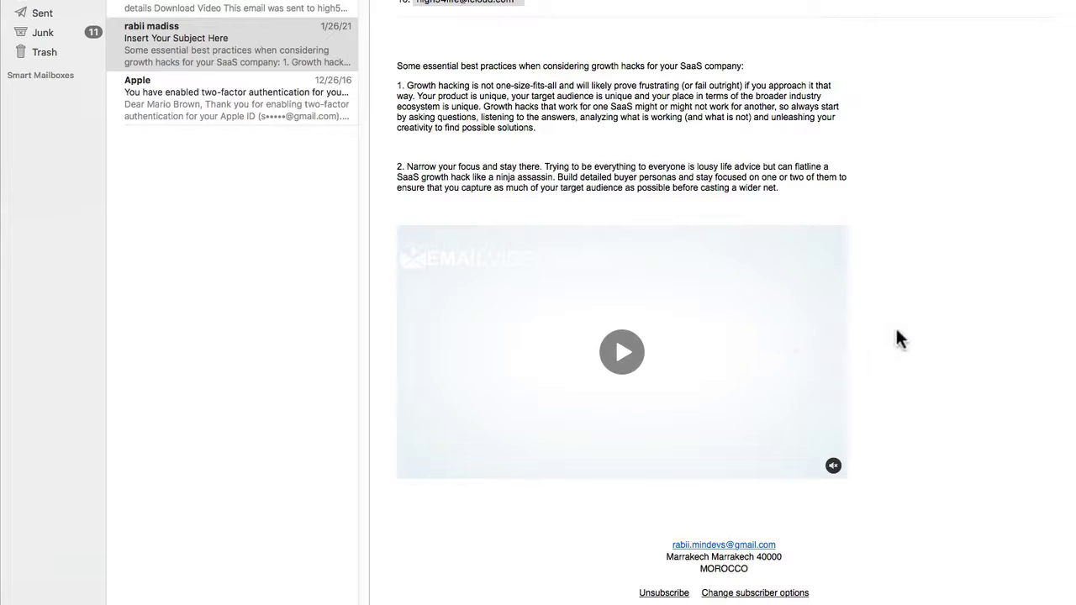
{"action": "left_click", "coordinate": [625, 356]}
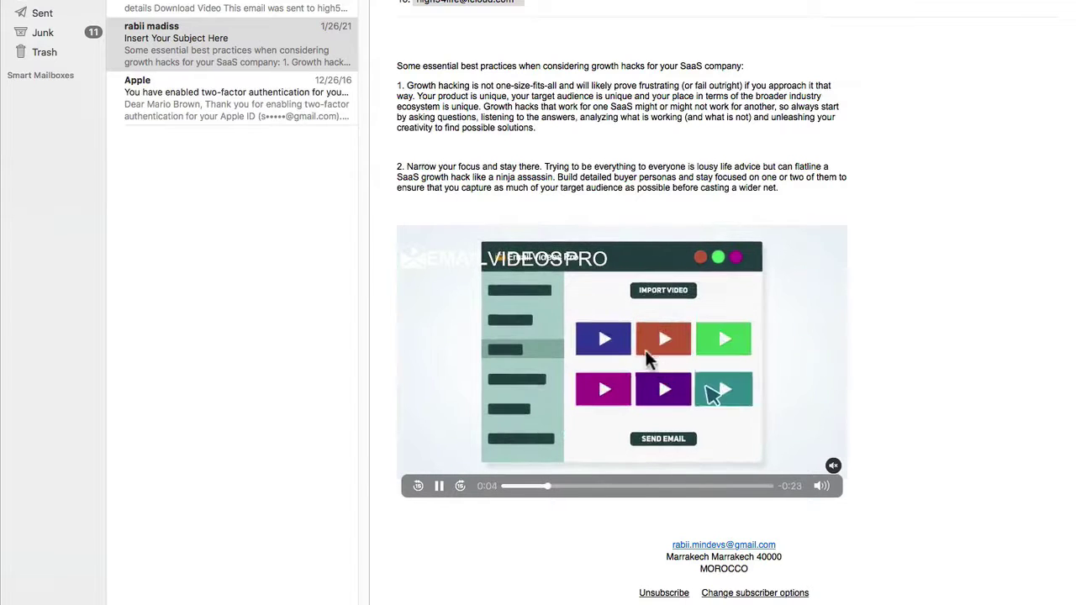
{"action": "left_click", "coordinate": [439, 486]}
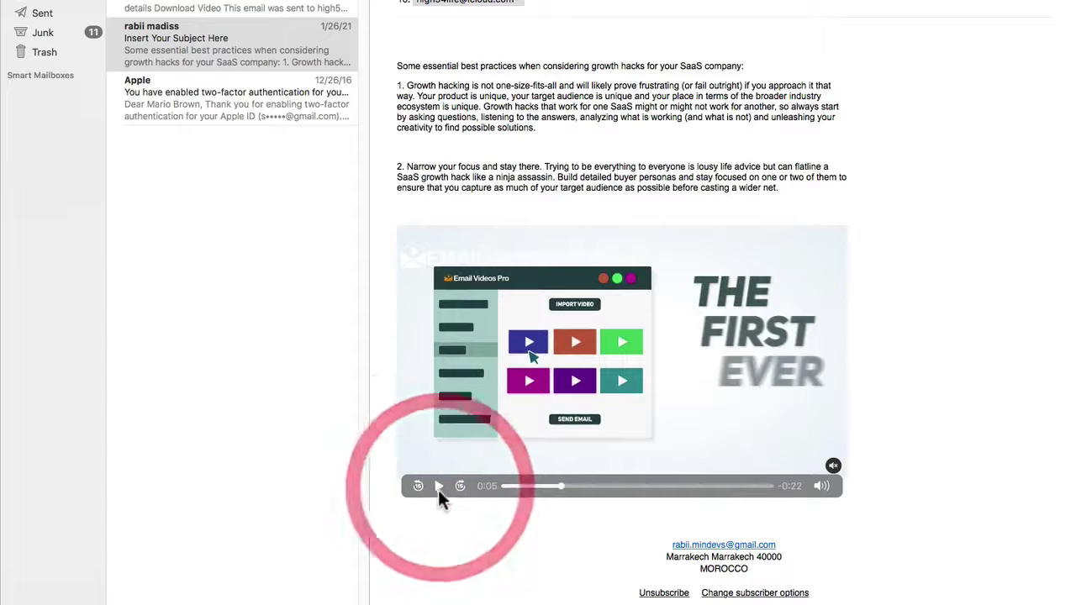
{"action": "left_click", "coordinate": [439, 486]}
{"action": "right_click", "coordinate": [577, 381]}
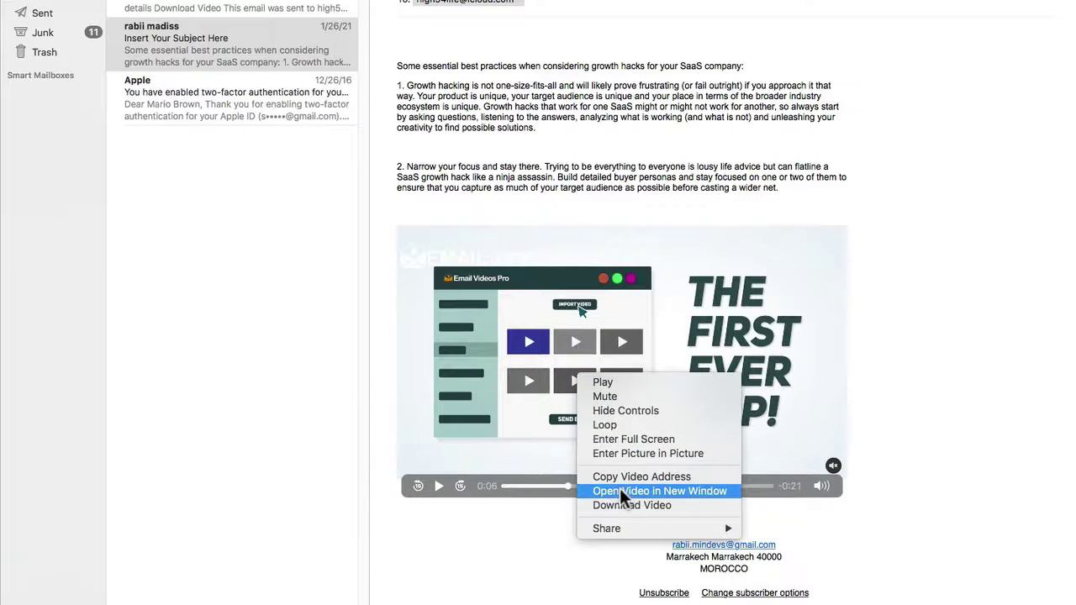
{"action": "left_click", "coordinate": [946, 323]}
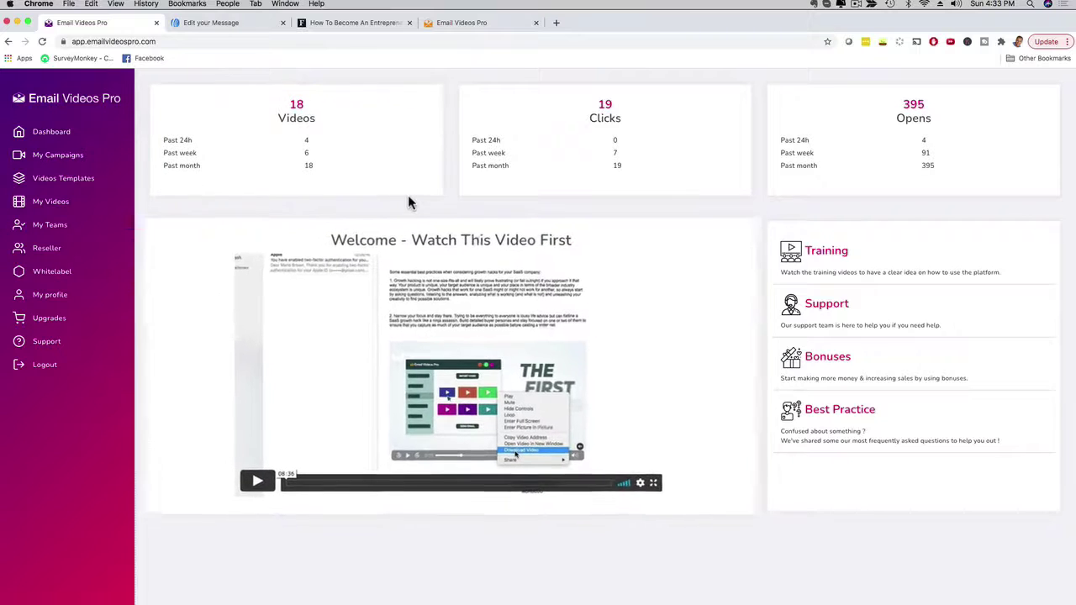
Go to My Campaigns to see the existing campaign cards with opens, clicks and dates.
{"action": "left_click", "coordinate": [53, 159]}
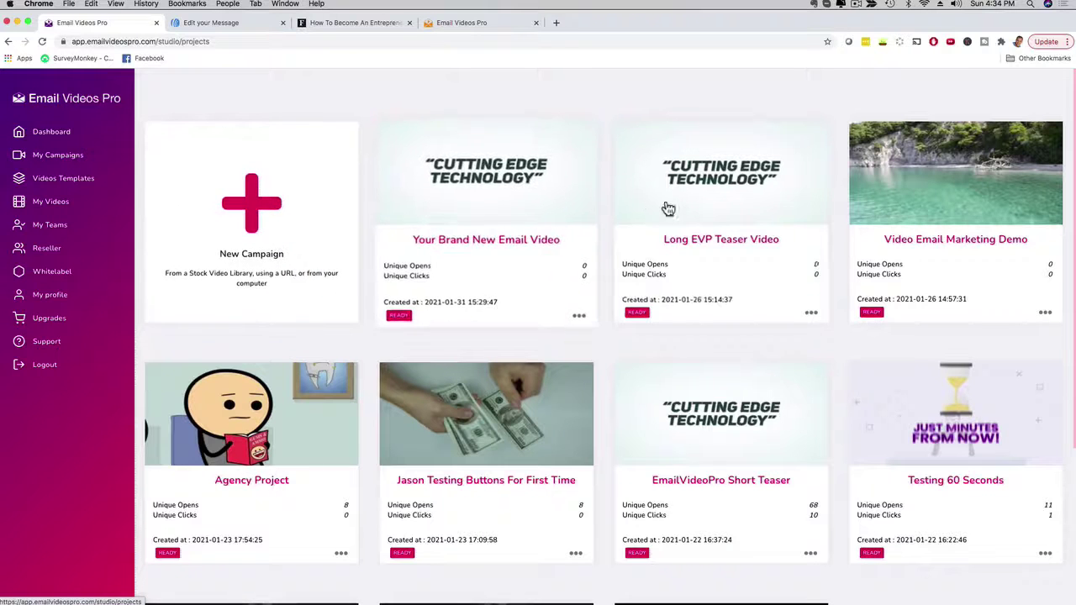
Create a new campaign titled 'Marketing Demo' with a description and continue to Step 2.
{"action": "left_click", "coordinate": [253, 206]}
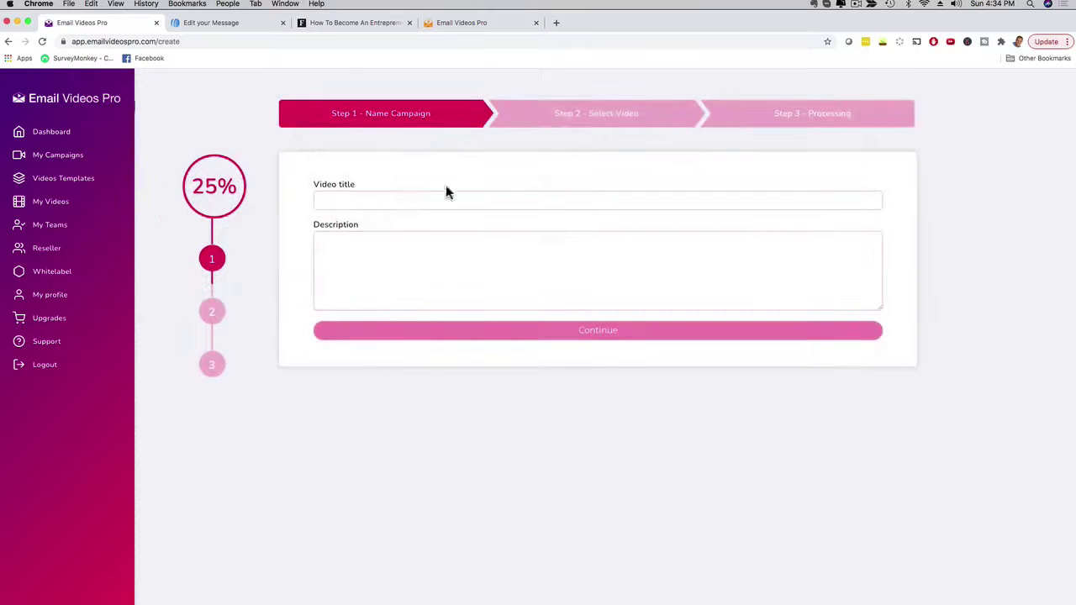
{"action": "left_click", "coordinate": [414, 200]}
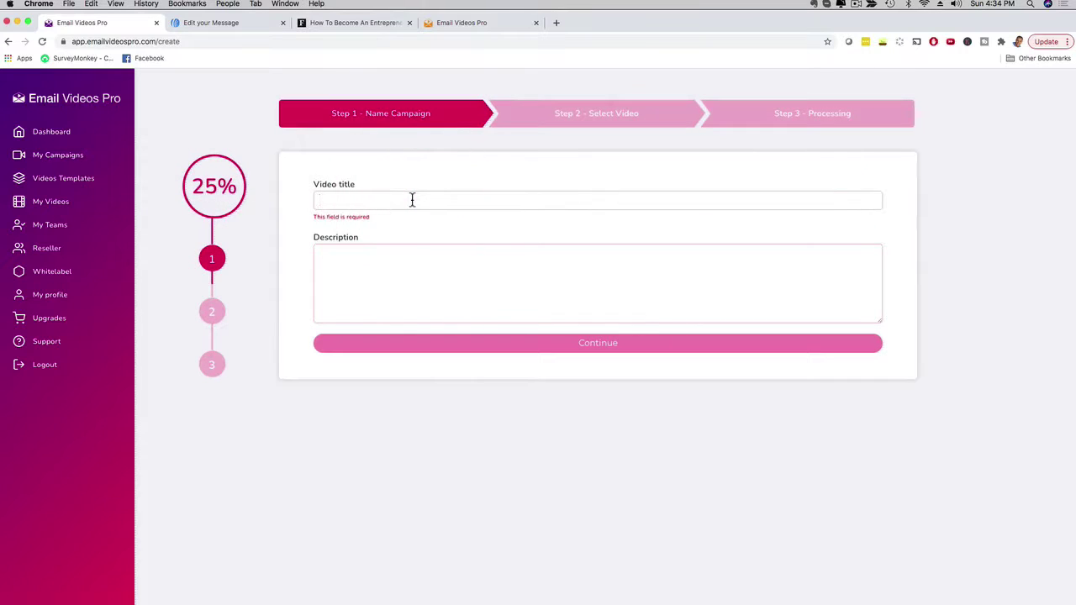
{"action": "type", "text": "Marketing Demo"}
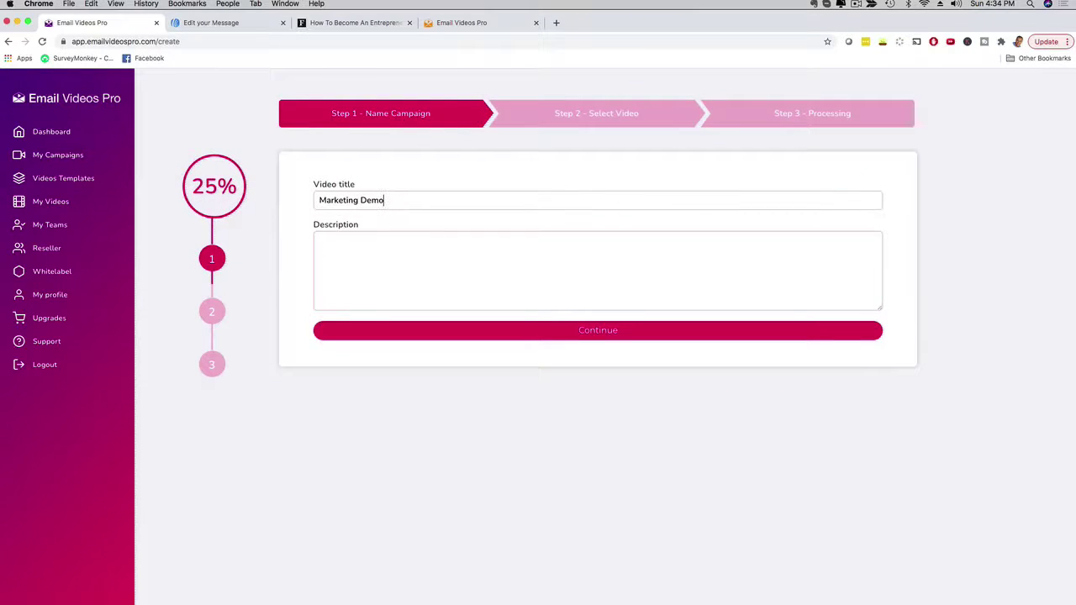
{"action": "left_click", "coordinate": [447, 260]}
{"action": "type", "text": "Demo"}
{"action": "left_click", "coordinate": [575, 328]}
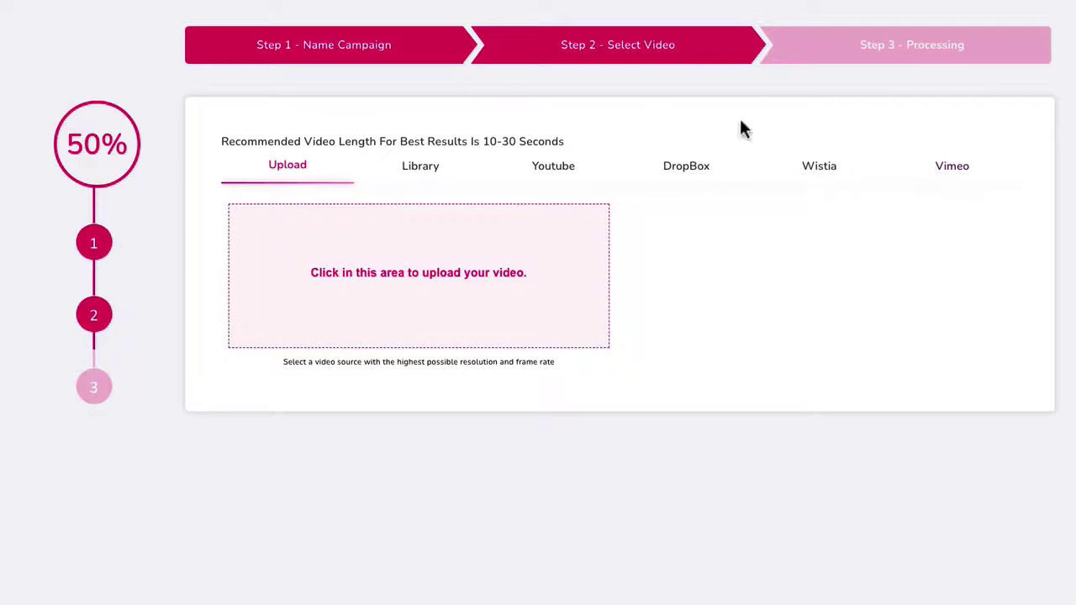
Search the stock Library for 'beach' and scroll through the clip thumbnails.
{"action": "left_click", "coordinate": [419, 173]}
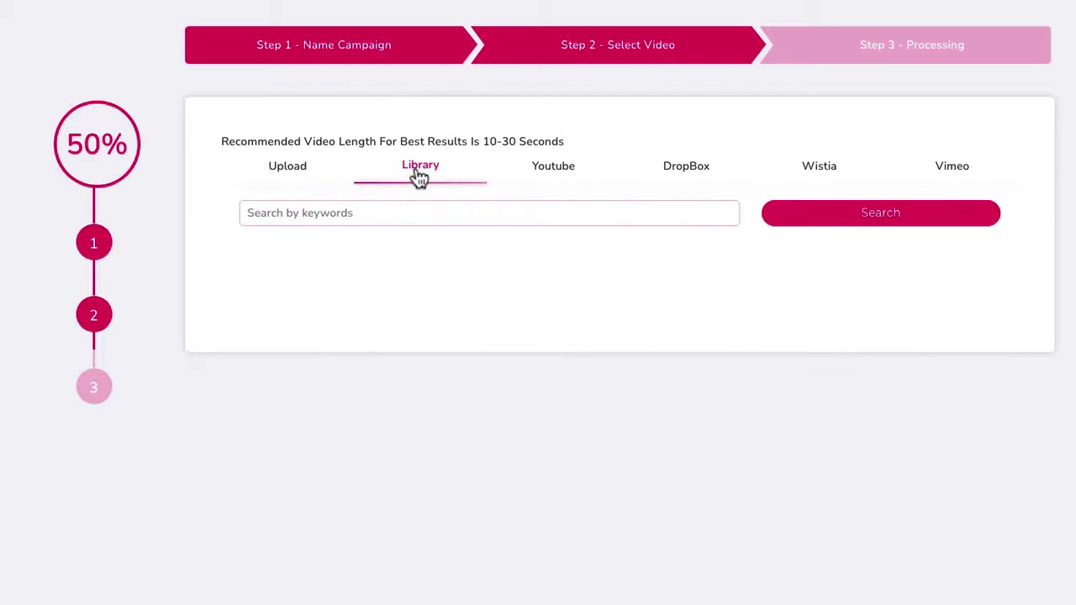
{"action": "left_click", "coordinate": [368, 213]}
{"action": "type", "text": "bea"}
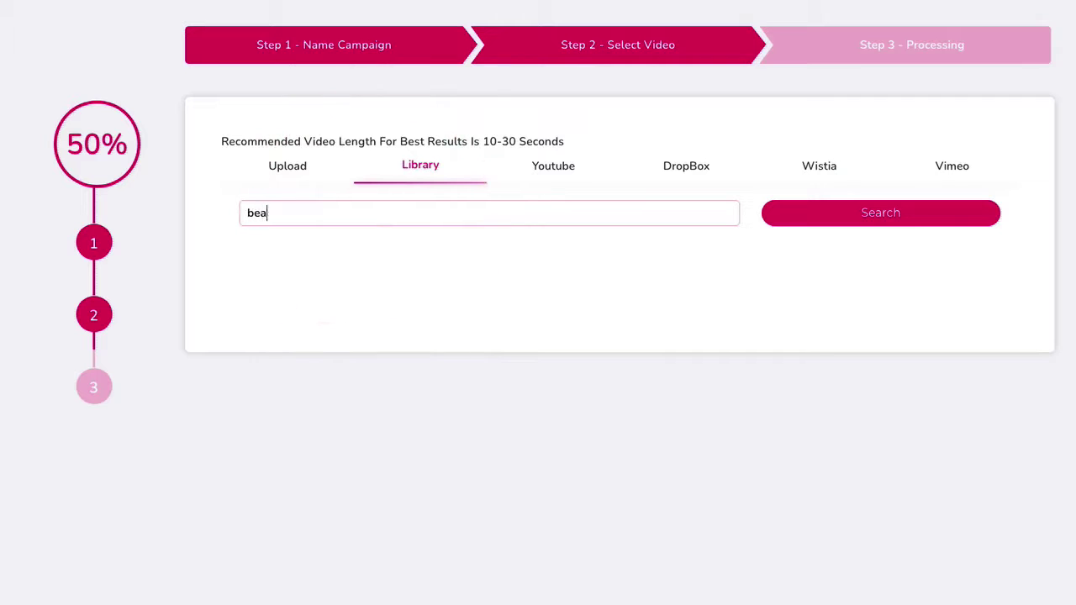
{"action": "type", "text": "ch"}
{"action": "left_click", "coordinate": [826, 223]}
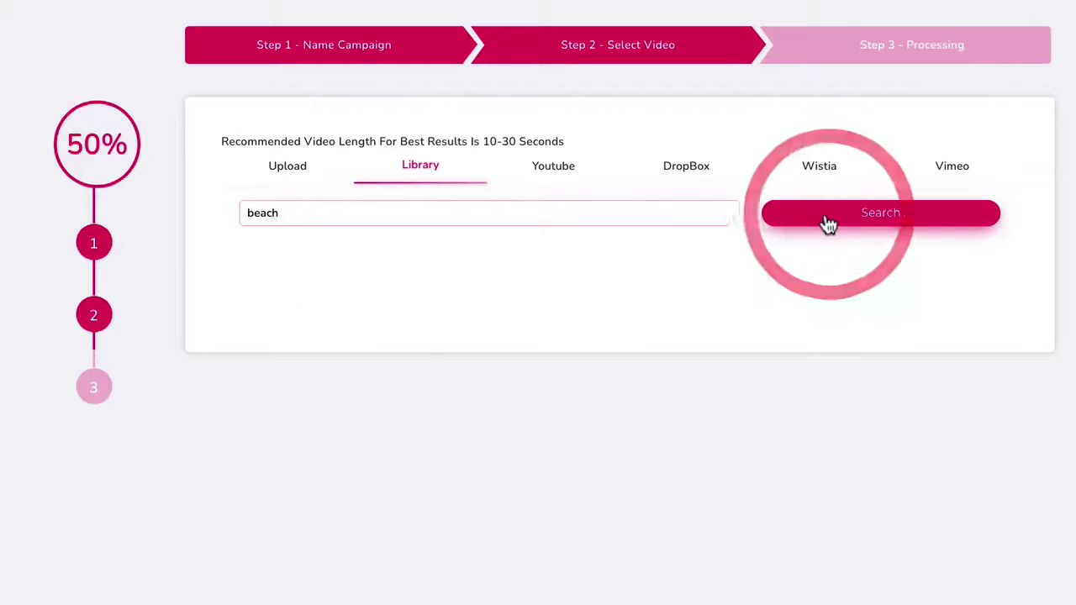
{"action": "scroll", "coordinate": [570, 345], "scroll_direction": "down", "scroll_amount": 10}
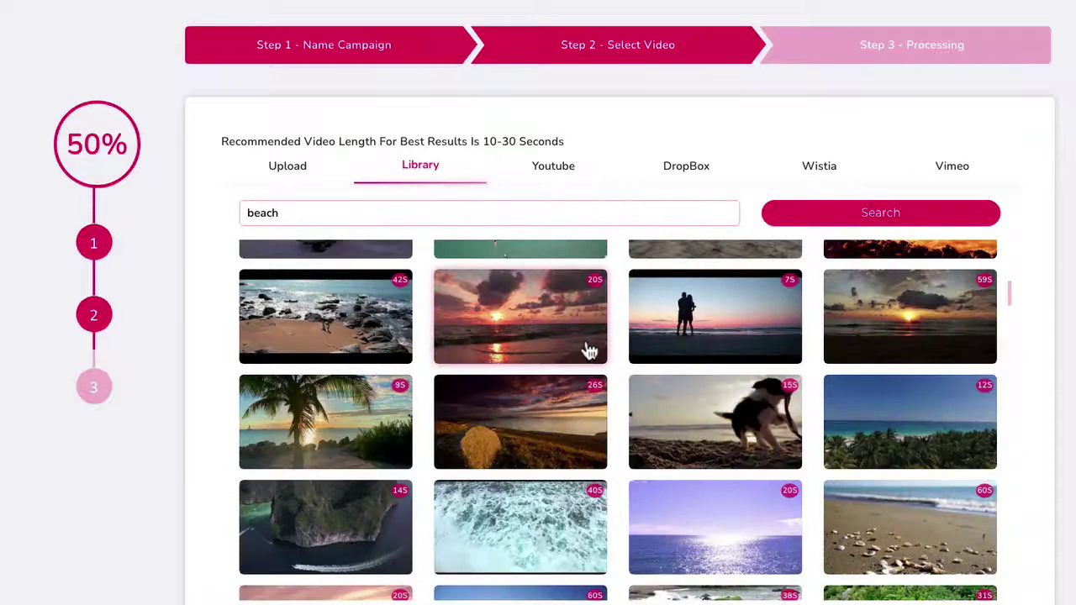
{"action": "scroll", "coordinate": [570, 356], "scroll_direction": "down", "scroll_amount": 5}
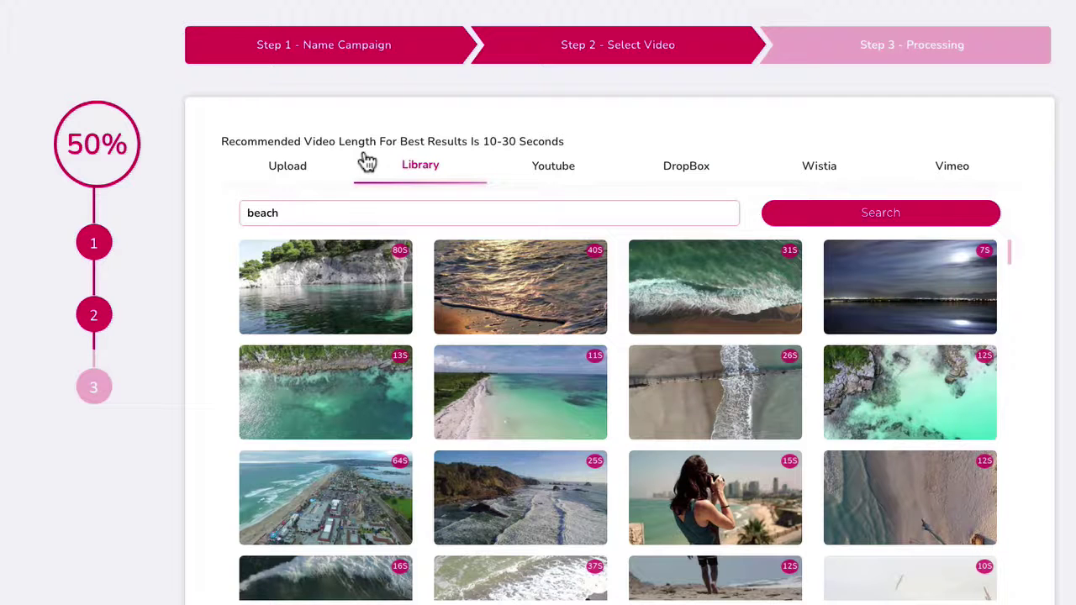
Upload 'Email videos Pro Teaser (For Mail).mp4' from Downloads as the campaign video.
{"action": "left_click", "coordinate": [288, 175]}
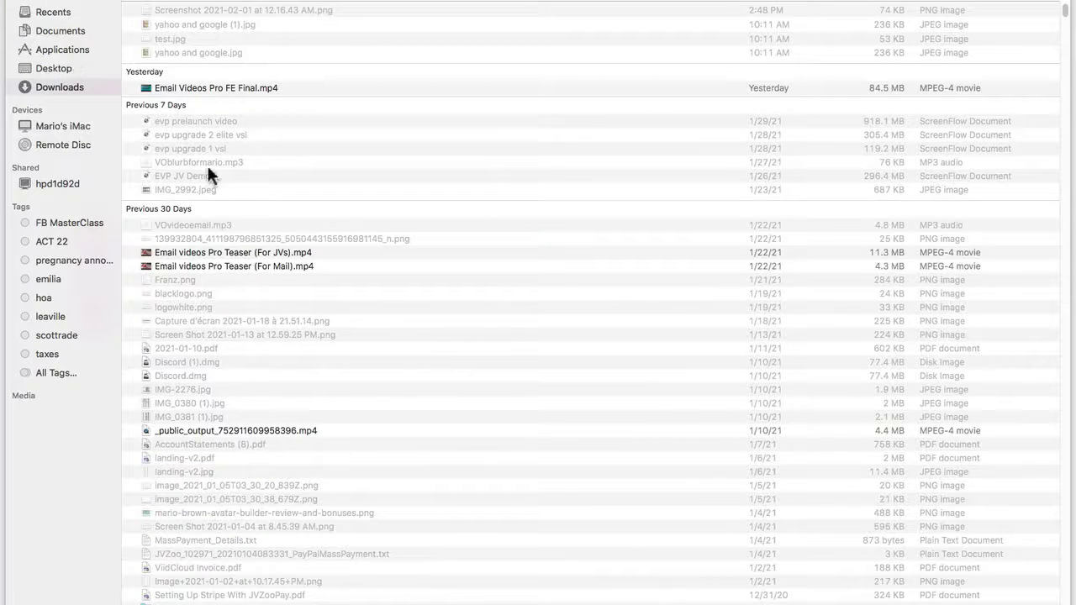
{"action": "left_click", "coordinate": [203, 252]}
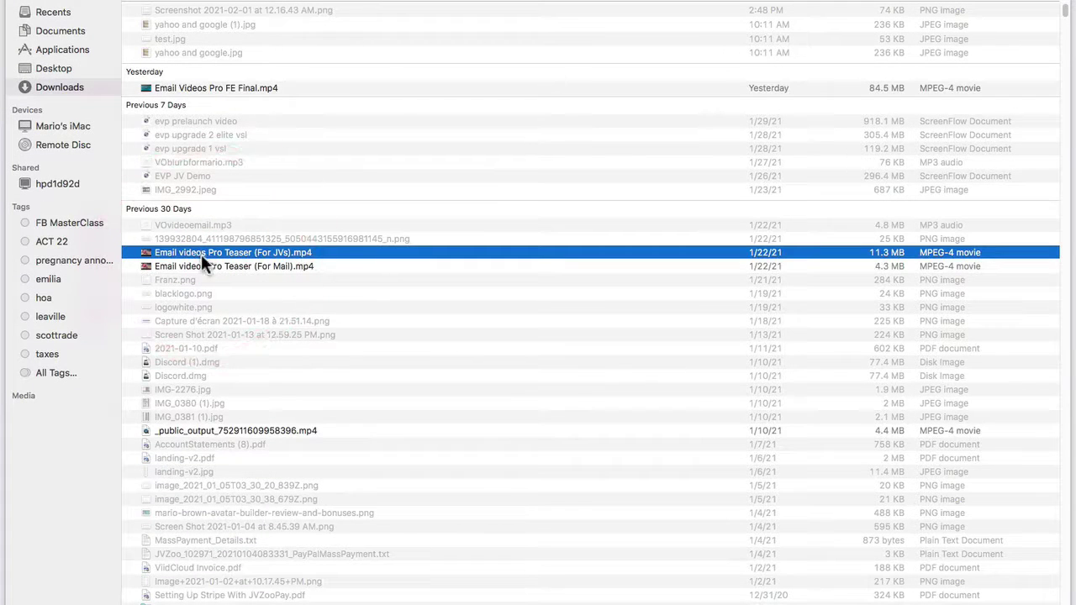
{"action": "left_click", "coordinate": [209, 267]}
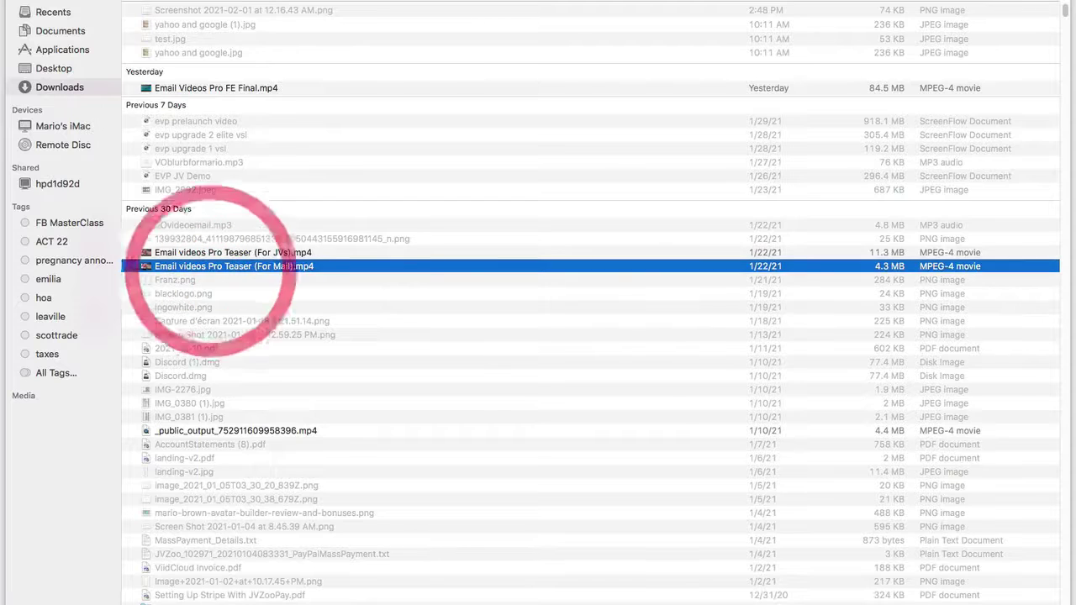
{"action": "key", "text": "Return"}
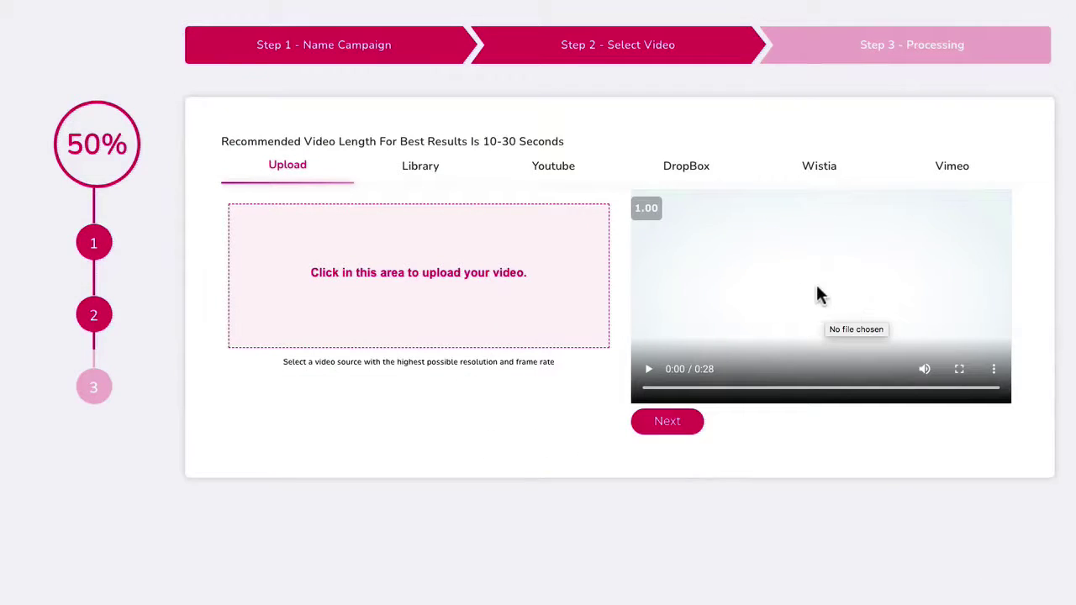
Play the teaser preview, scrub it to about 0:10–0:11, then send it for processing.
{"action": "left_click", "coordinate": [647, 380]}
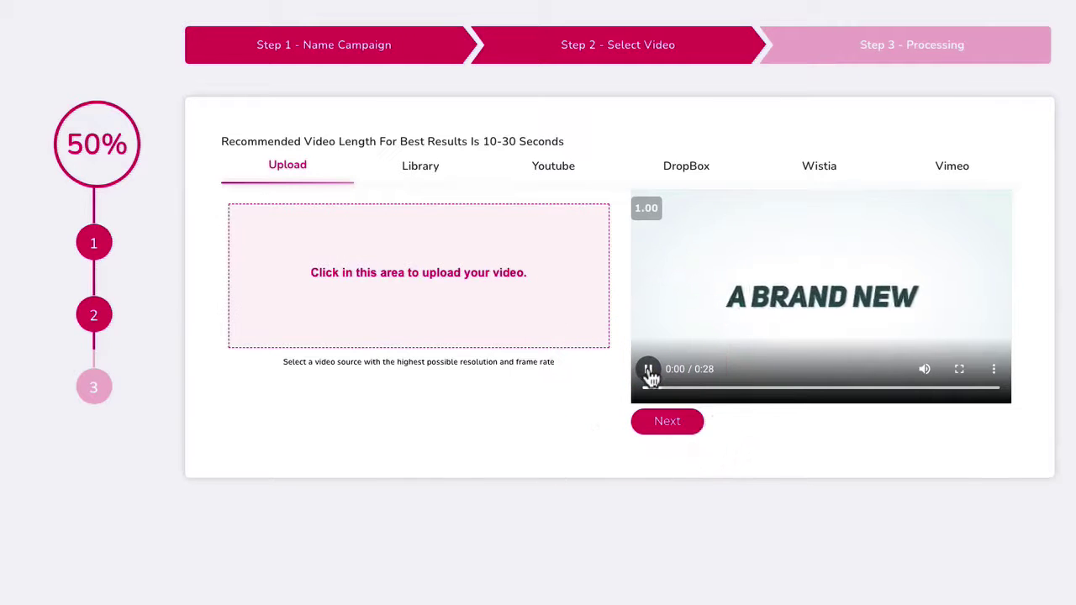
{"action": "left_click", "coordinate": [772, 389]}
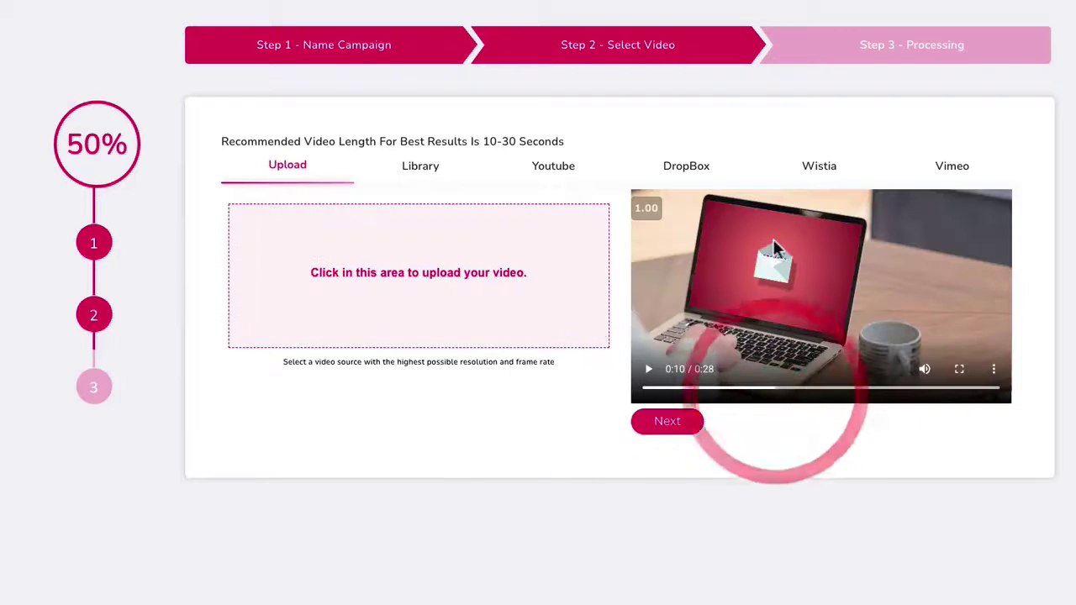
{"action": "left_click", "coordinate": [793, 389]}
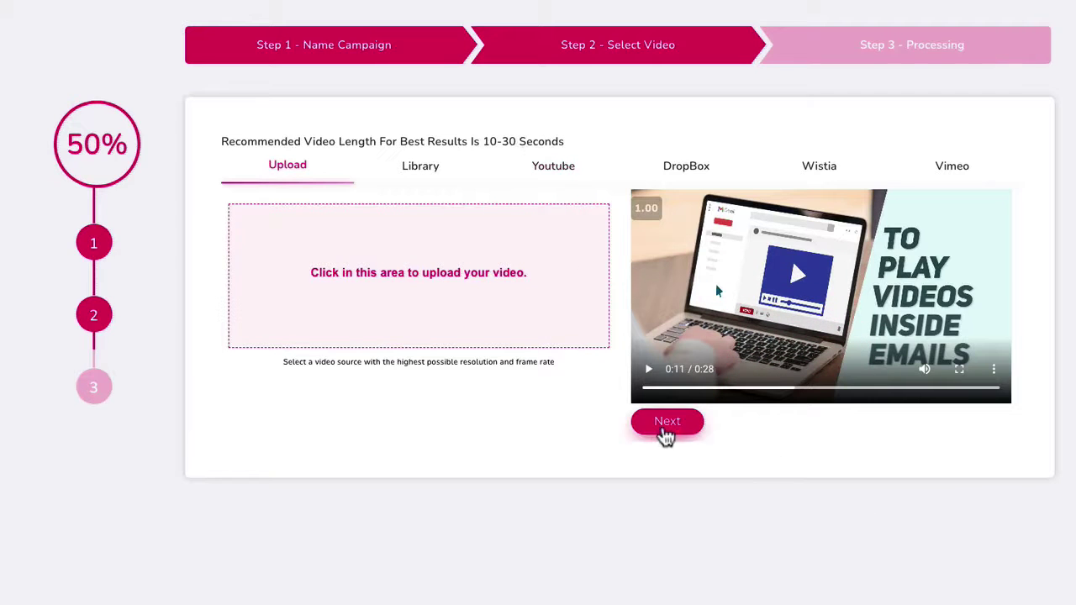
{"action": "left_click", "coordinate": [664, 427]}
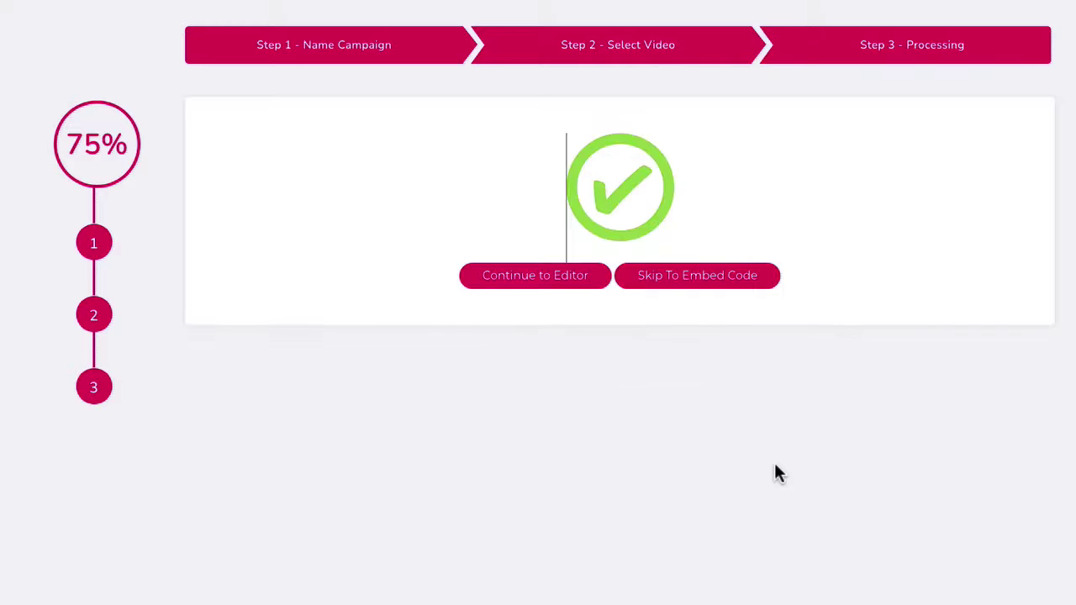
Load the processed teaser into the editor, play and pause it, then jump to 00:05.
{"action": "left_click", "coordinate": [523, 285]}
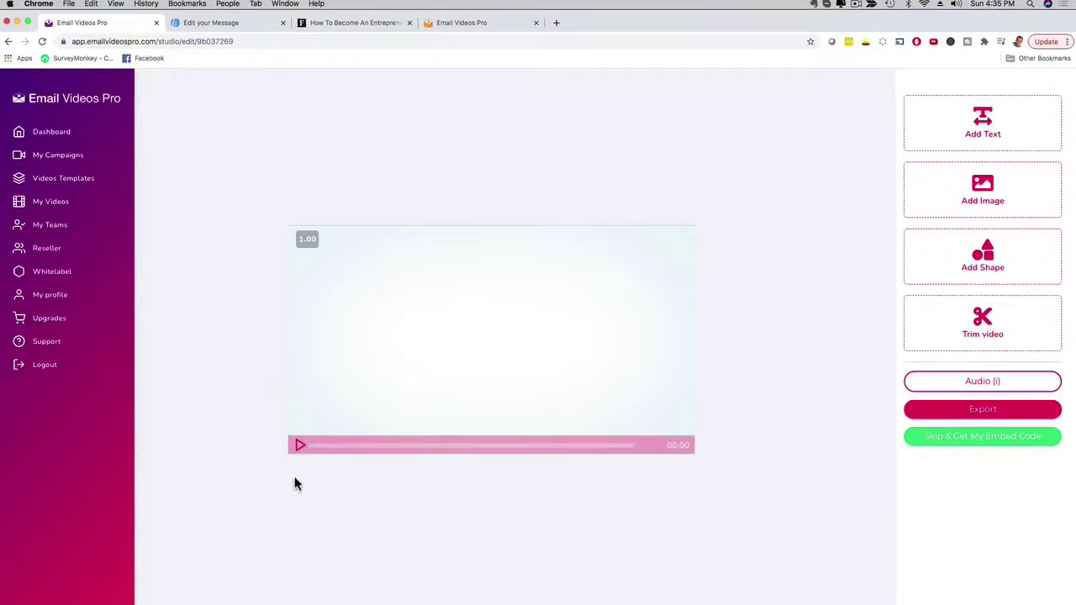
{"action": "left_click", "coordinate": [300, 446]}
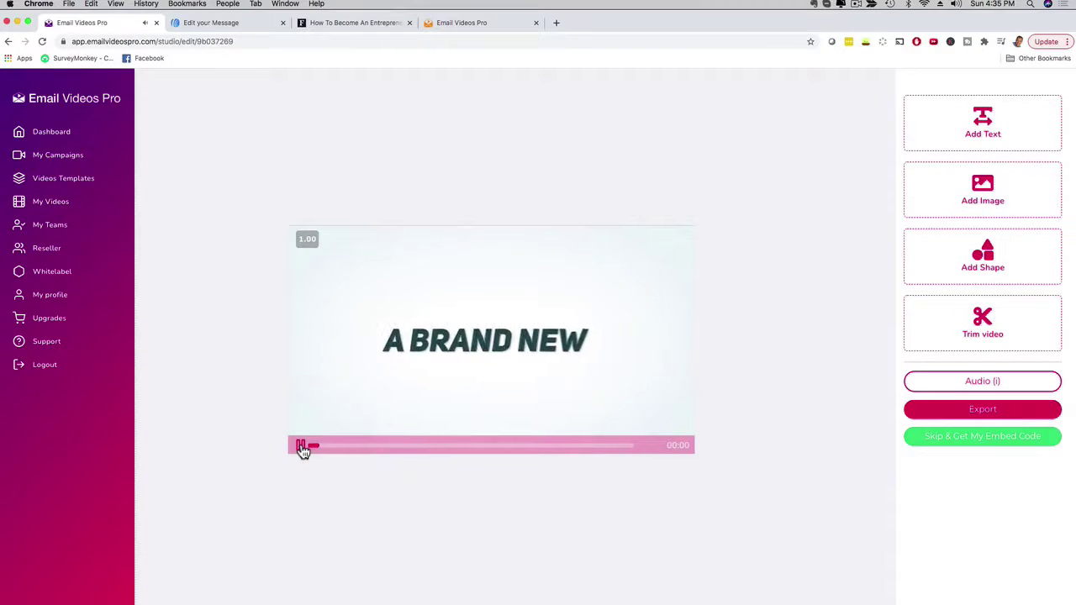
{"action": "left_click", "coordinate": [301, 446]}
{"action": "left_click", "coordinate": [373, 445]}
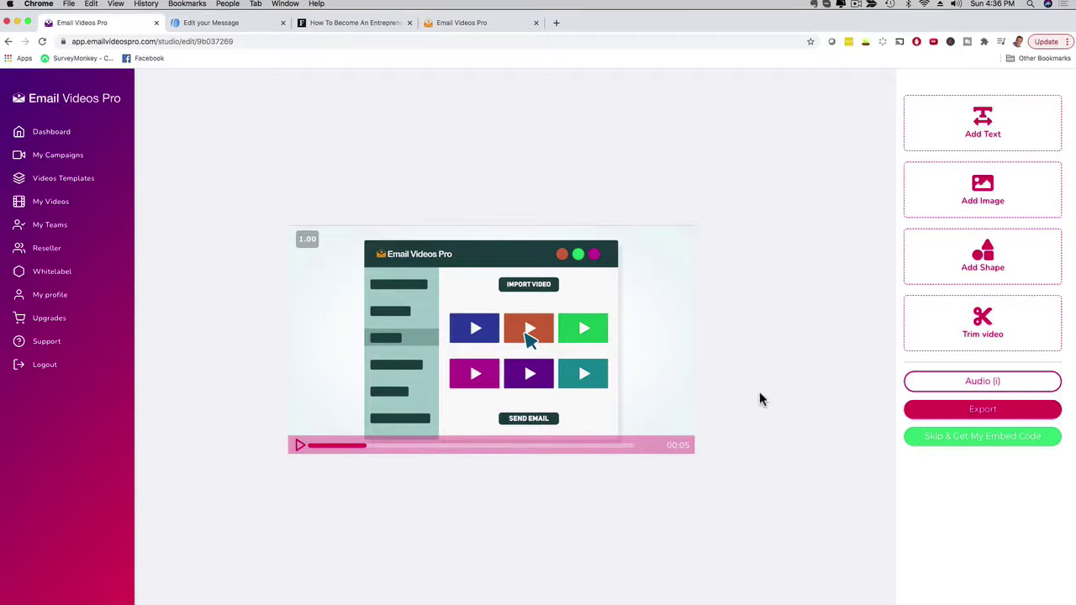
Skip editing and go straight to the teaser's embed code settings page.
{"action": "left_click", "coordinate": [973, 441]}
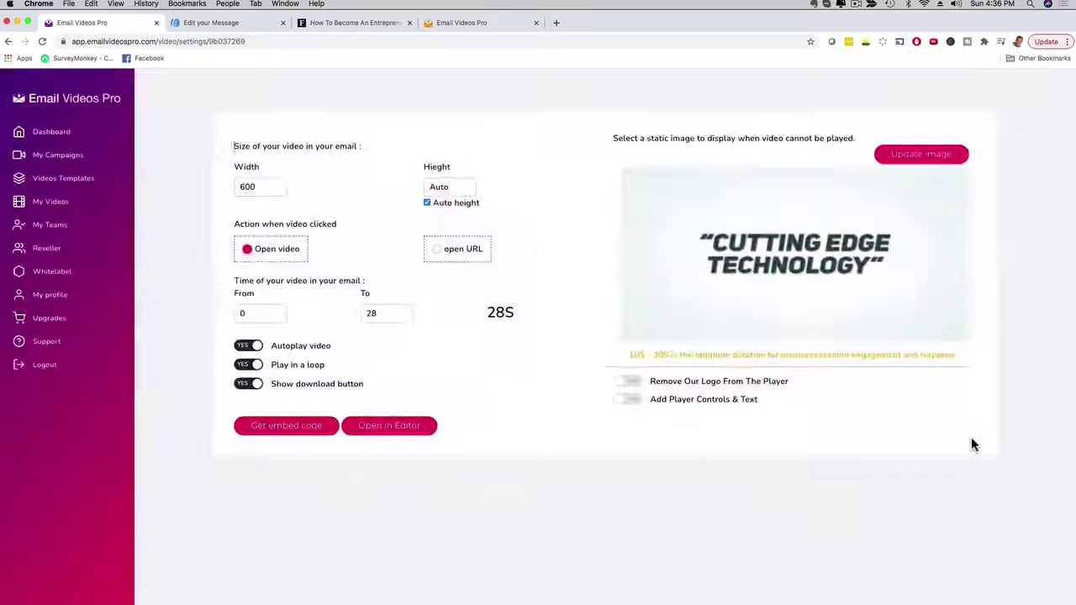